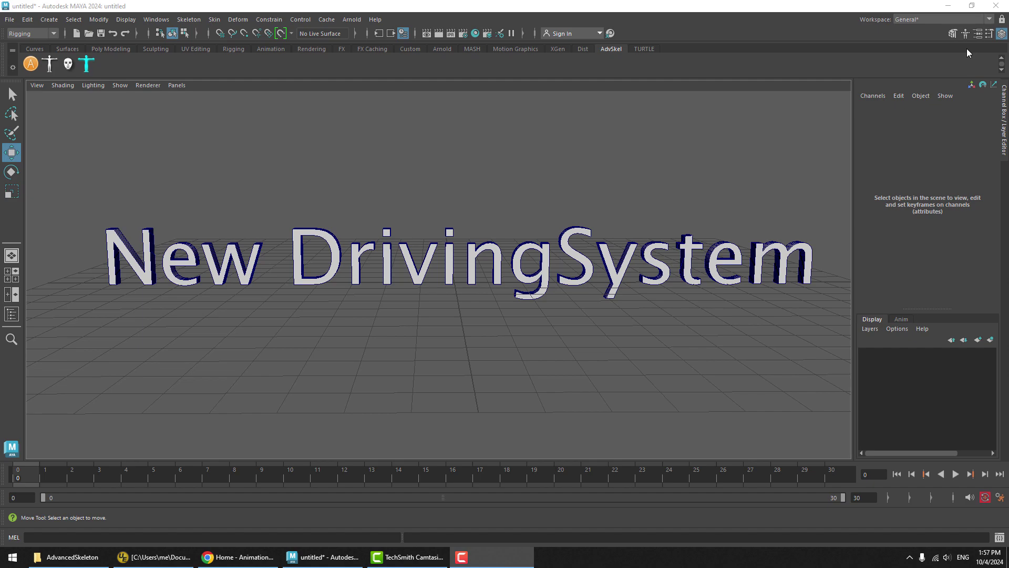
- Open the blaze demo character from AdvancedSkeleton's Demo section, discarding the changes to the untitled scene
left_click(31, 64)
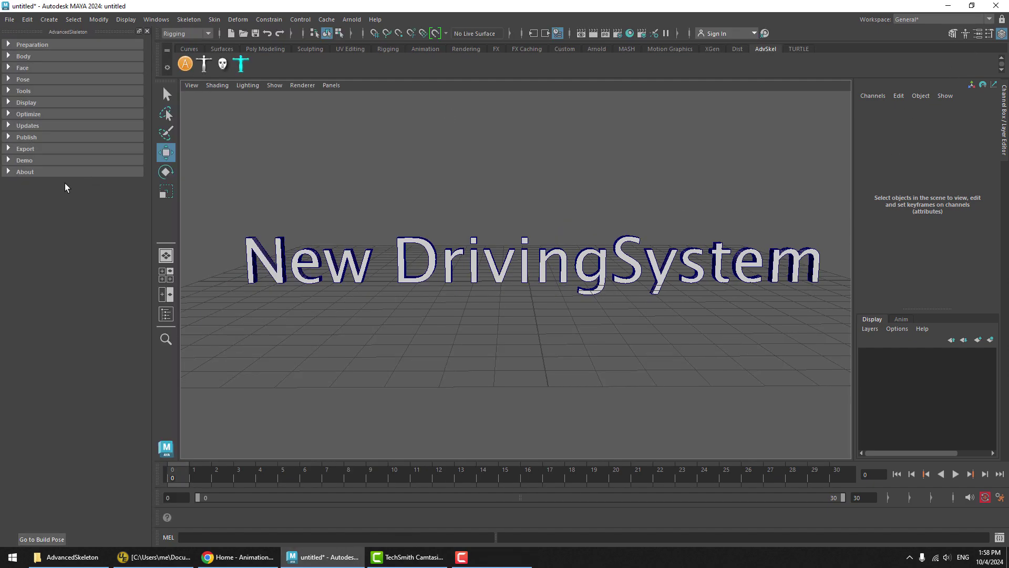
left_click(40, 161)
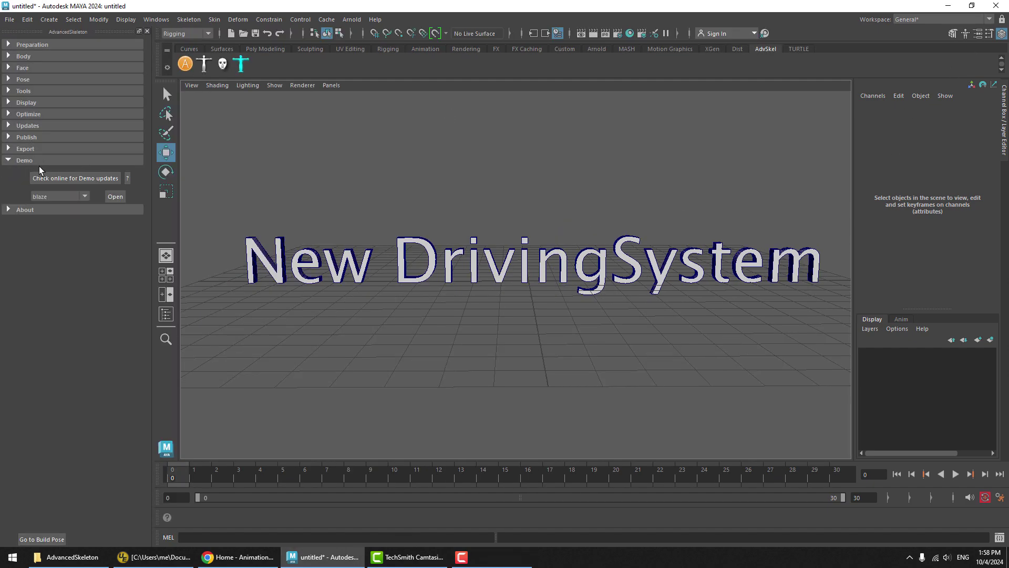
left_click(56, 197)
left_click(56, 198)
left_click(113, 197)
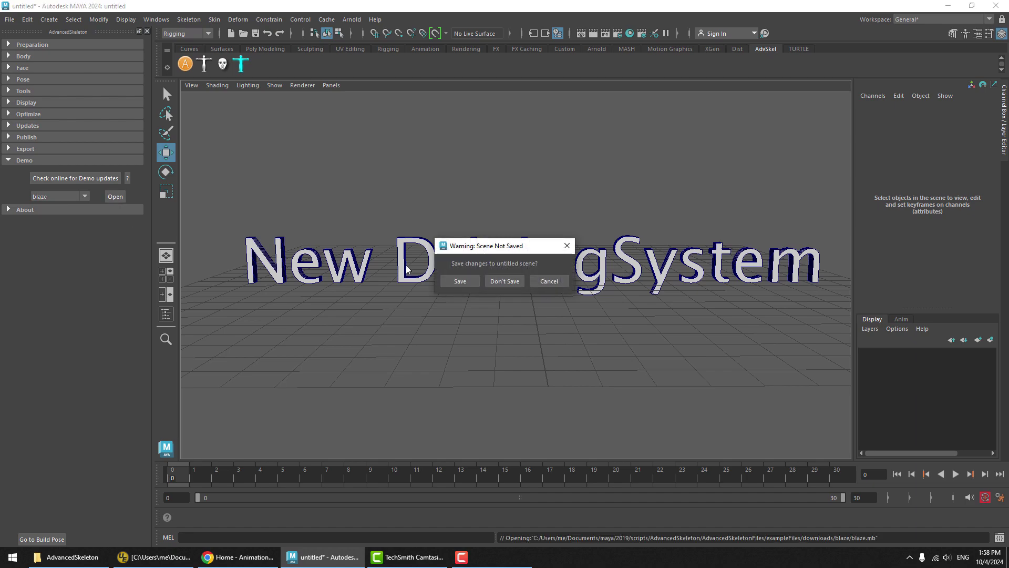
left_click(503, 282)
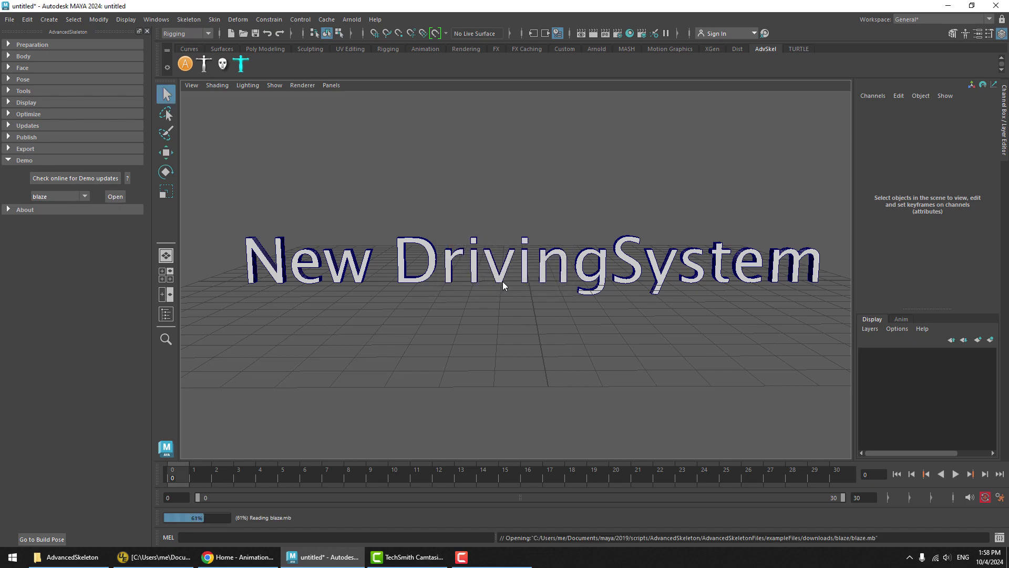
key("space")
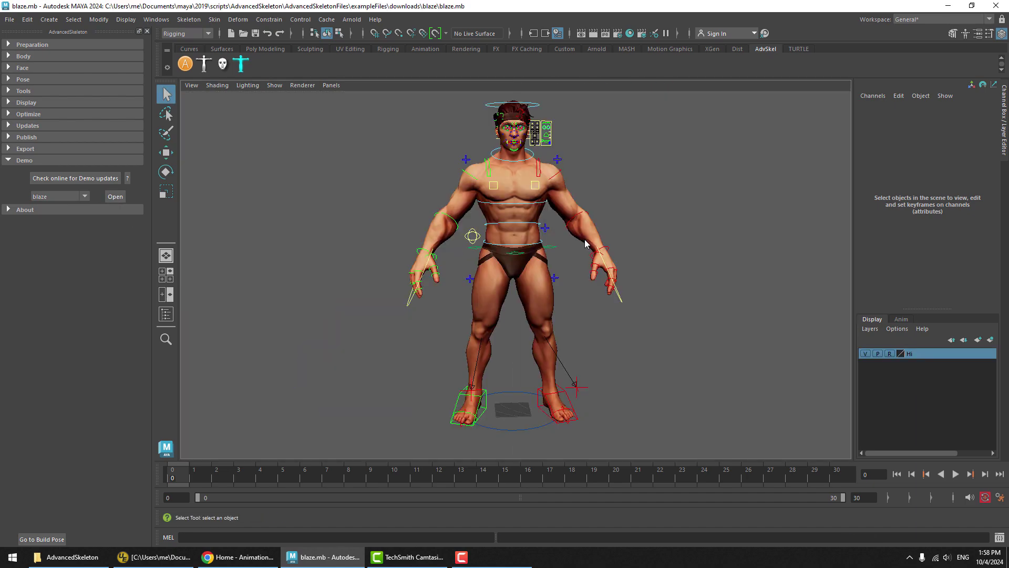
- Test curling the right hand with the Index Curl to Thumb Curl attributes of the Fingers_R control, and undo the change
left_click_drag(510, 249, 544, 255, "alt")
right_click_drag(544, 255, 622, 268, "alt")
left_click_drag(478, 294, 469, 297, "alt")
left_click(358, 336)
left_click_drag(360, 352, 421, 353, "alt")
right_click_drag(420, 353, 465, 363, "alt")
left_click_drag(649, 169, 670, 153, "alt")
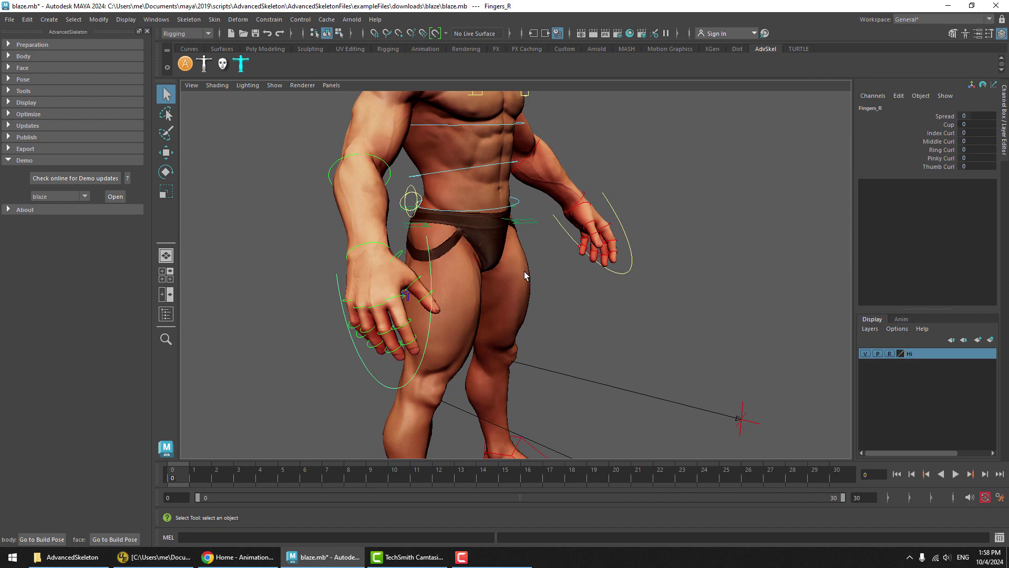
left_click(943, 132)
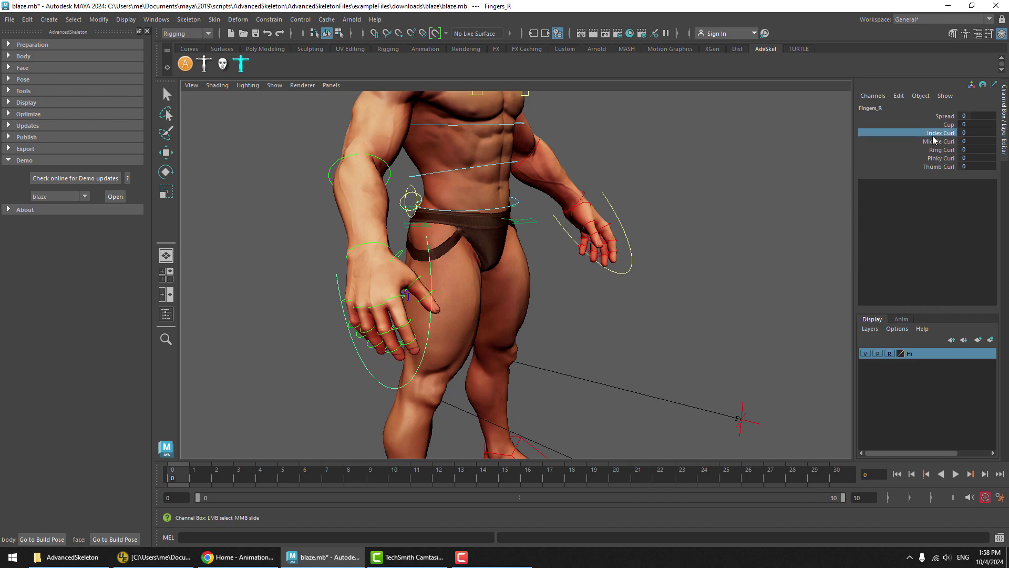
middle_click_drag(651, 276, 633, 255)
key("ctrl+z")
left_click(941, 166, "shift")
- Try moving the ctrlLips_M control in the facial control box beside the head, and undo the move
middle_click_drag(465, 176, 536, 319, "alt")
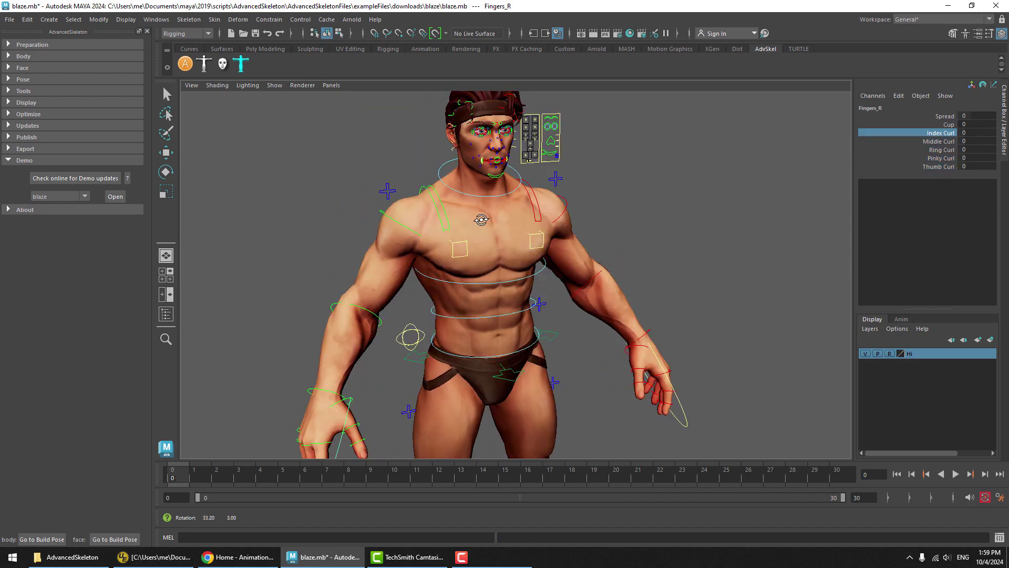
left_click_drag(536, 319, 508, 305, "alt")
right_click_drag(507, 305, 576, 310, "alt")
middle_click_drag(577, 311, 500, 348, "alt")
right_click_drag(499, 348, 651, 364, "alt")
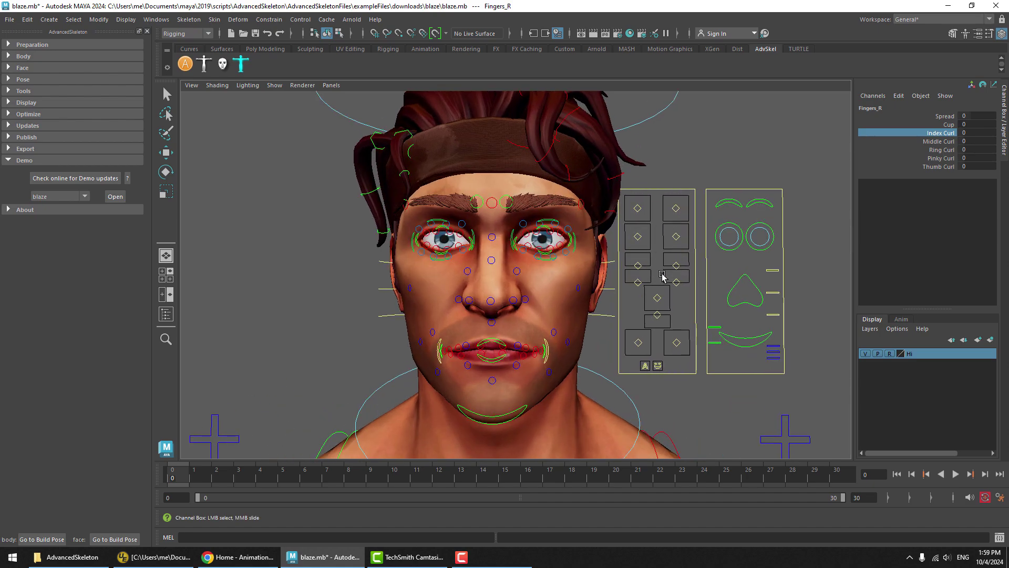
right_click_drag(661, 275, 718, 291, "alt")
key("q")
left_click(700, 311)
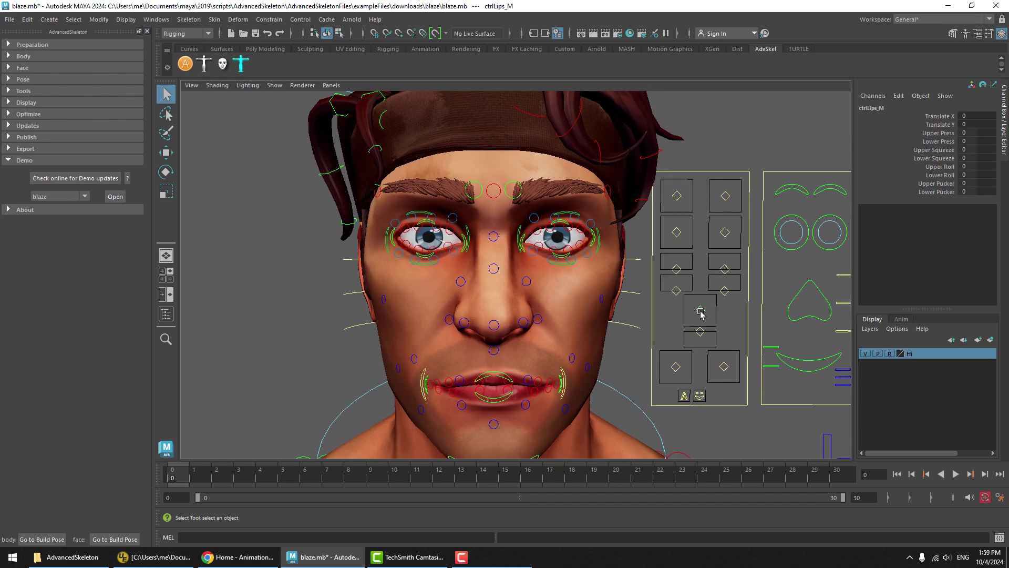
key("w")
mouse_move(719, 311)
left_mouse_down()
mouse_move(700, 305)
mouse_move(713, 297)
left_mouse_up()
key("ctrl+z")
key("ctrl+z")
key("ctrl+z")
key("ctrl+z")
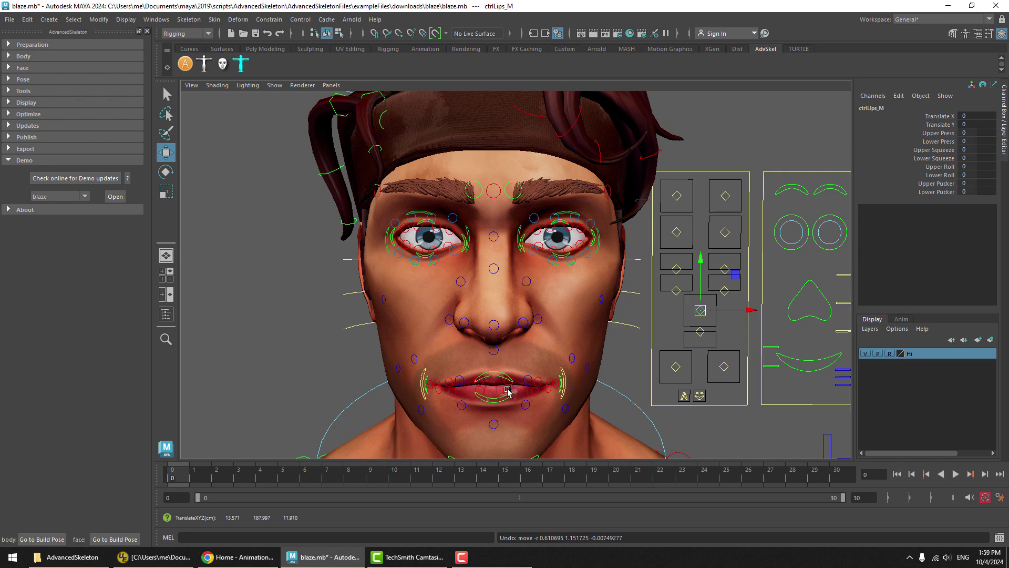
- Pick a nose corner control, try moving the eye controls in the facial control box together, and undo the move
left_click(460, 380)
left_click(452, 318)
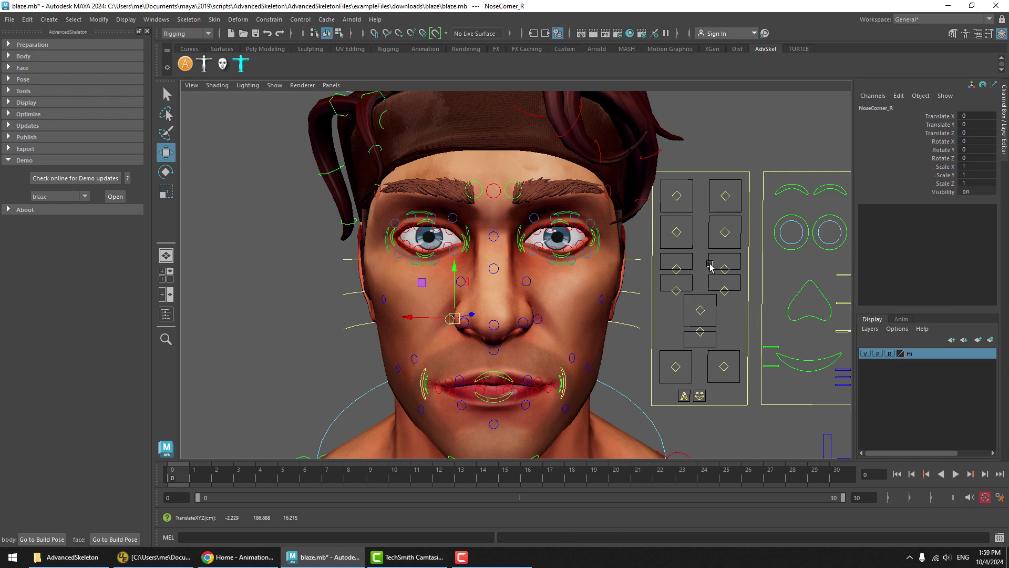
left_click_drag(664, 222, 736, 238)
mouse_move(738, 254)
middle_mouse_down()
mouse_move(738, 265)
mouse_move(724, 254)
mouse_move(742, 238)
mouse_move(758, 260)
mouse_move(714, 260)
mouse_move(734, 261)
middle_mouse_up()
key("ctrl+z")
scroll(693, 323, "down", 5)
middle_click_drag(712, 306, 715, 211, "alt")
scroll(629, 276, "down", 5)
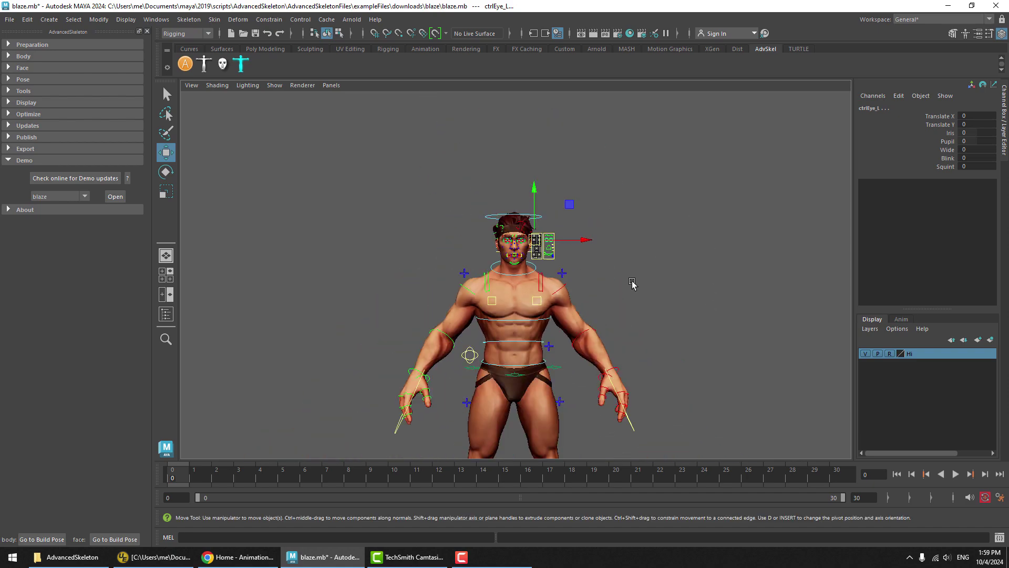
middle_click_drag(613, 313, 574, 248, "alt")
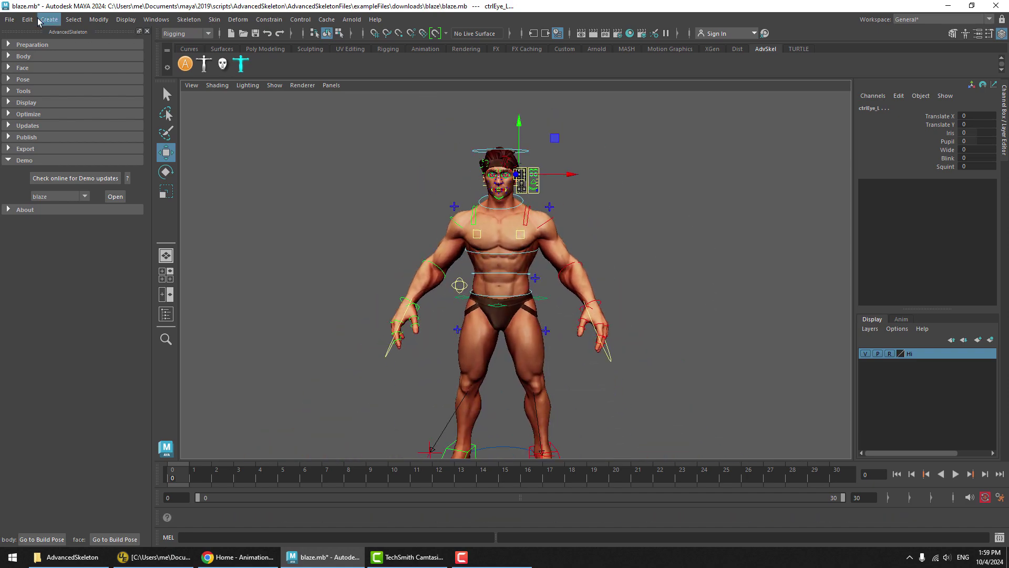
- Start a new empty scene, discarding the changes to blaze.mb
left_click(9, 19)
left_click(27, 39)
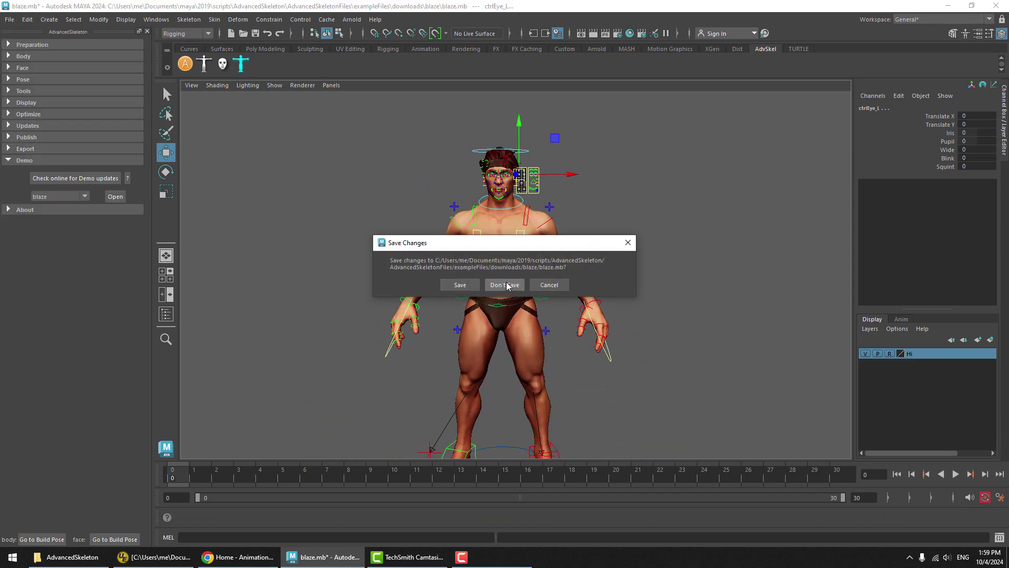
left_click(505, 284)
- Create a root joint at the origin with the MEL command "joint" and a child joint moved straight up from it
left_click(213, 537)
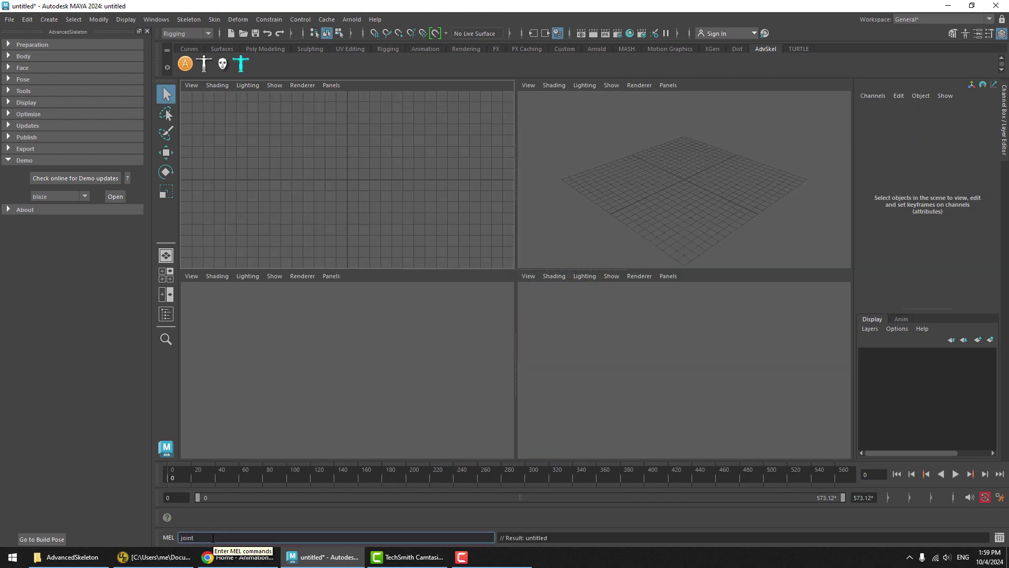
key("Return")
key("space")
key("w")
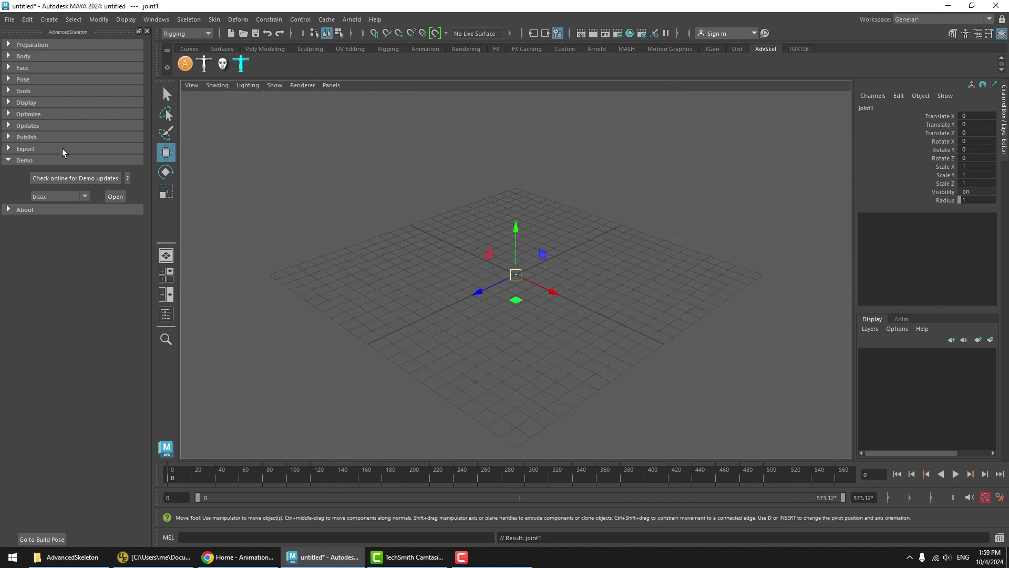
left_click(337, 536)
key("Up")
key("Return")
left_click_drag(516, 226, 518, 191)
- Add a third and a fourth joint with the MEL command "joint", extending the chain sideways along negative X
left_click(309, 531)
type("joint")
key("Return")
left_click_drag(553, 255, 503, 228)
left_click(336, 535)
key("Up")
key("Return")
left_click(472, 283)
- Select the root joint and examine the four-joint hierarchy in the Outliner
key("space")
left_click_drag(584, 229, 639, 211, "alt")
right_click_drag(643, 211, 818, 198, "alt")
middle_click_drag(662, 152, 681, 214, "alt")
left_click(703, 216)
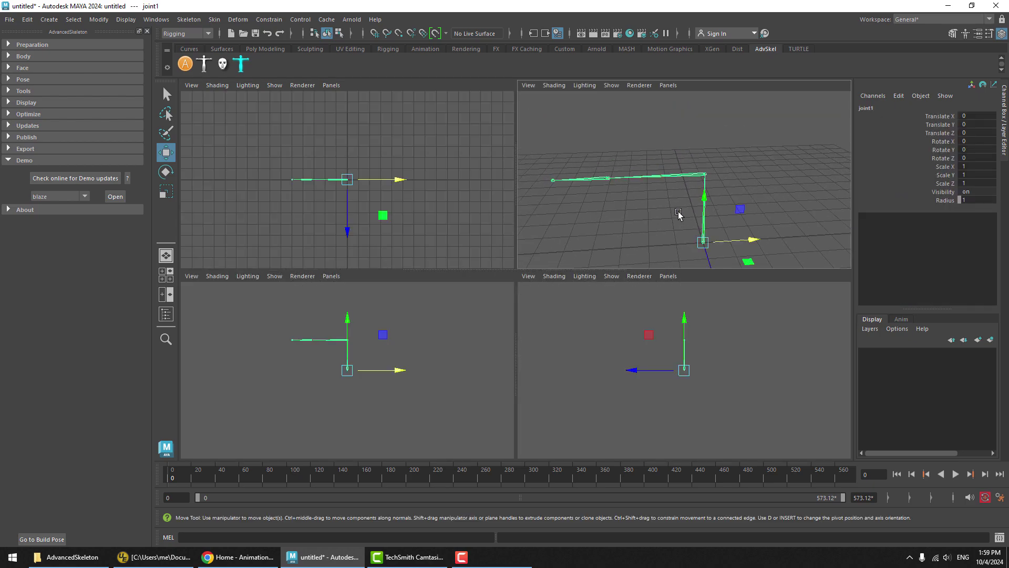
key("shift+o")
left_click(667, 272, "shift")
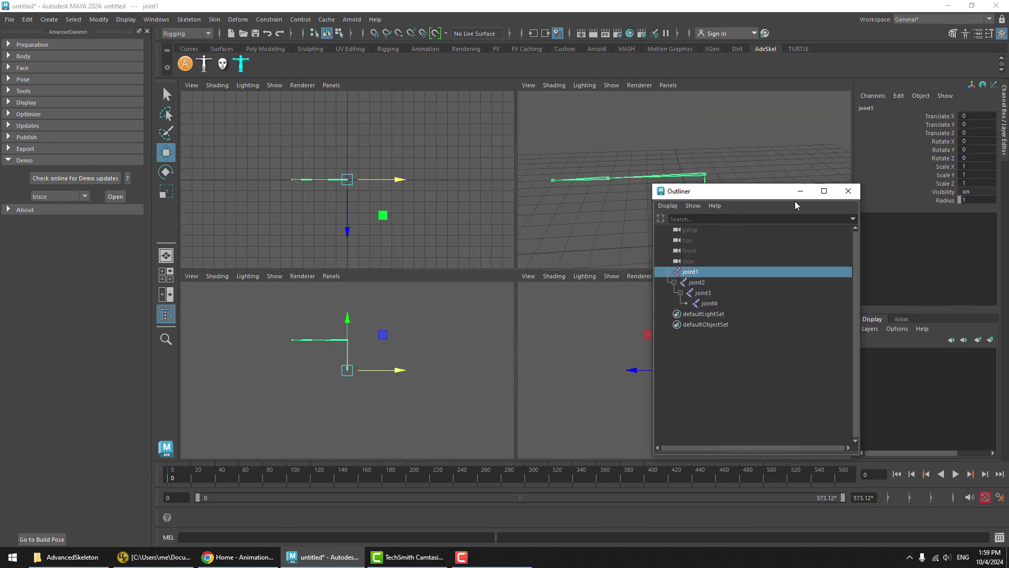
left_click(848, 191)
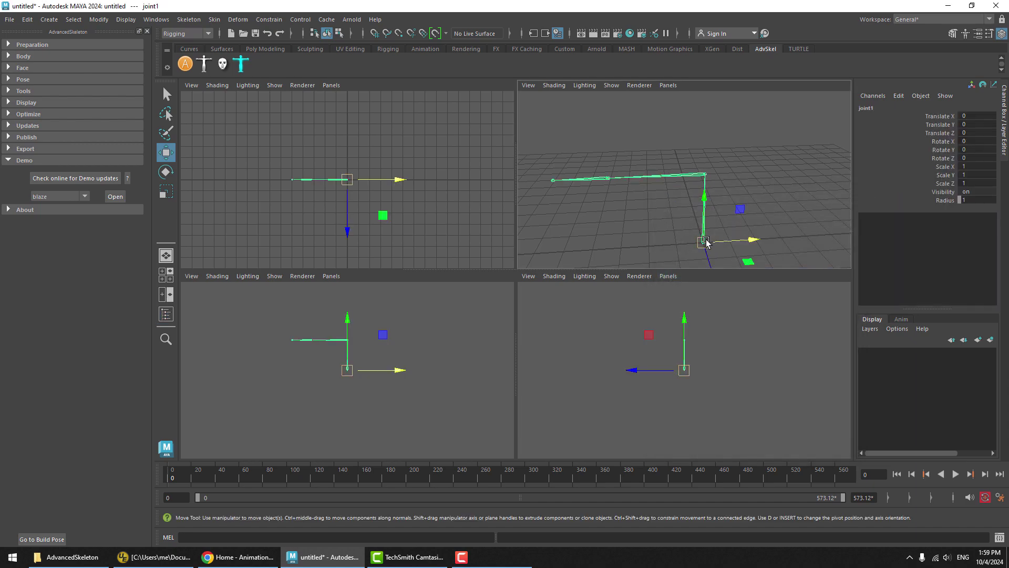
- Build the AdvancedSkeleton rig from the joint chain
left_click(33, 58)
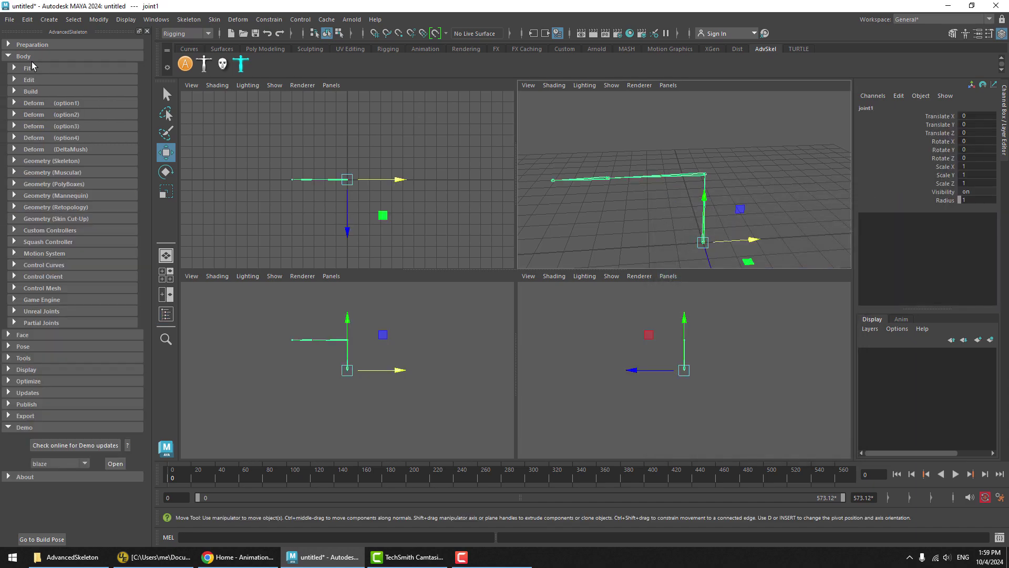
left_click(40, 92)
left_click(97, 118)
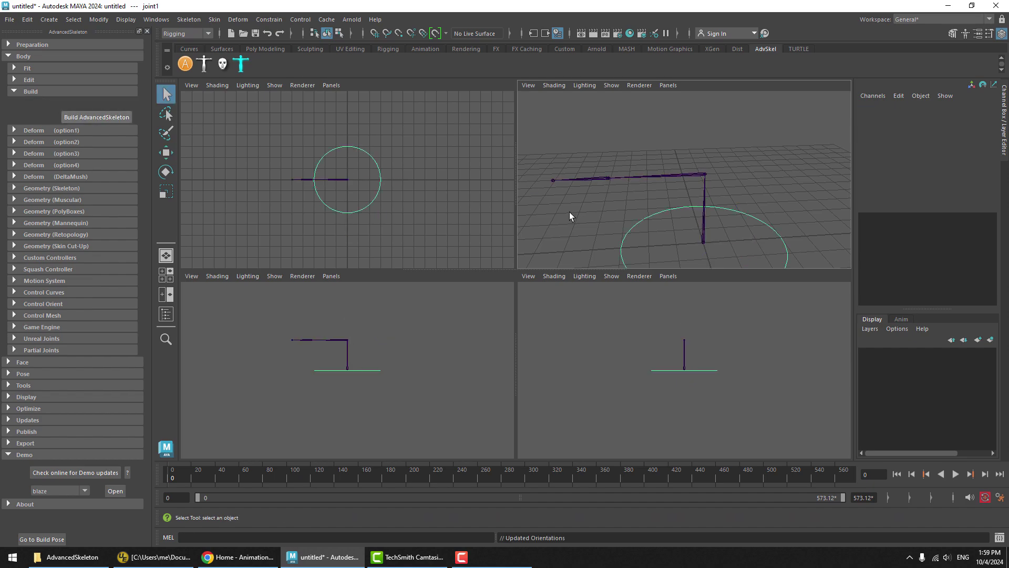
- Rotate the FKjoint3_R control about -69° in Z so the outer right segment points down
key("space")
left_click_drag(569, 216, 505, 181, "alt")
left_click_drag(374, 222, 287, 277)
key("e")
left_click(376, 305)
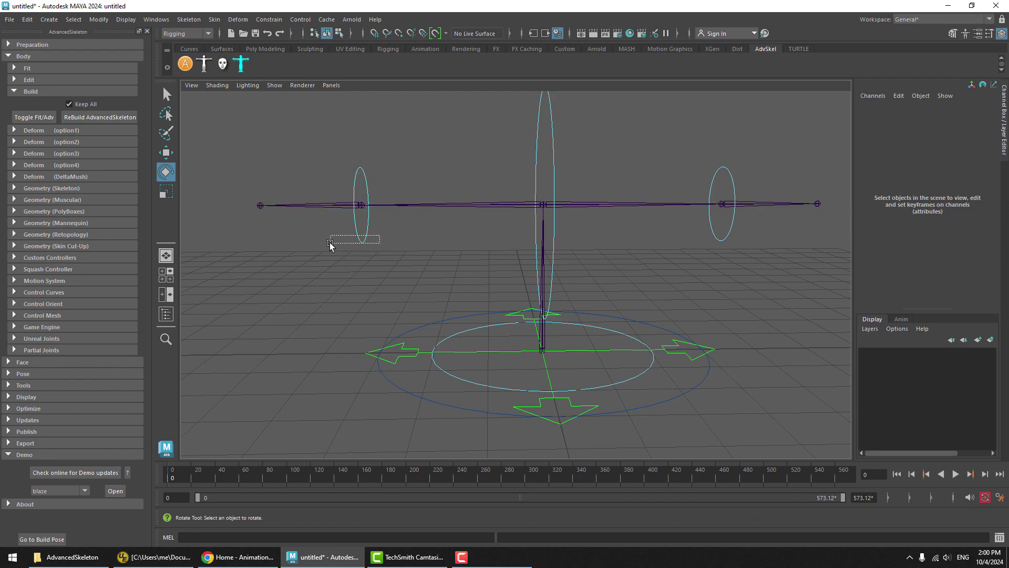
left_click_drag(379, 237, 327, 245)
left_click(405, 289)
left_click_drag(337, 242, 337, 243)
left_click_drag(401, 181, 345, 177)
left_click(373, 330)
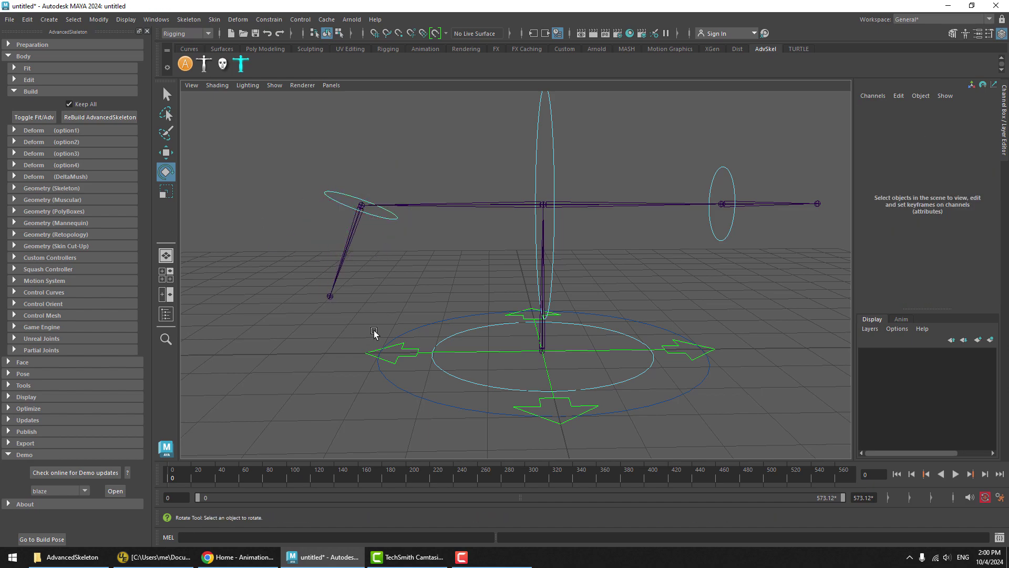
- Create a driving system from the posed joint, using a new controller with default names and mirroring enabled
left_click(33, 55)
left_click(28, 79)
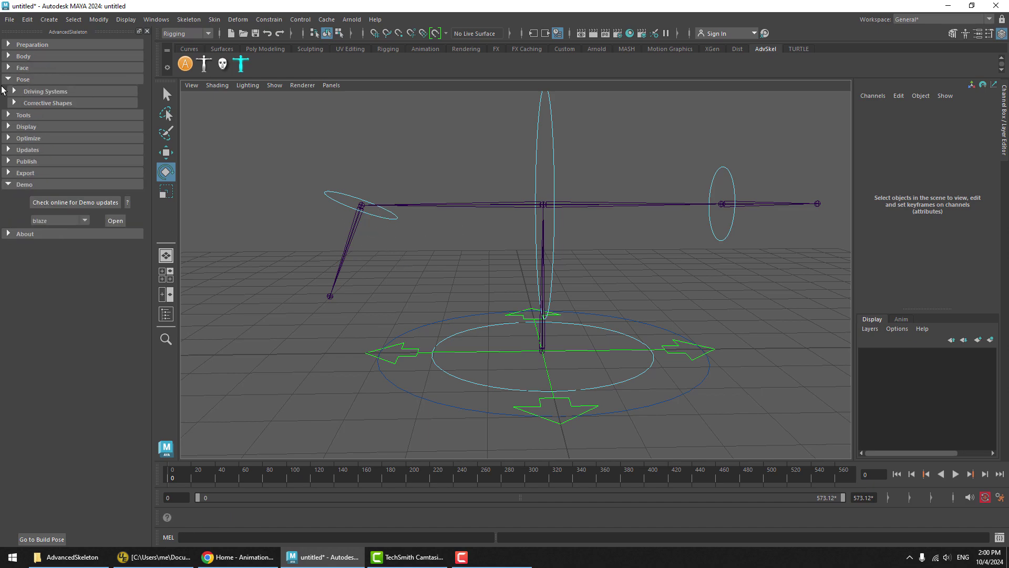
left_click(42, 90)
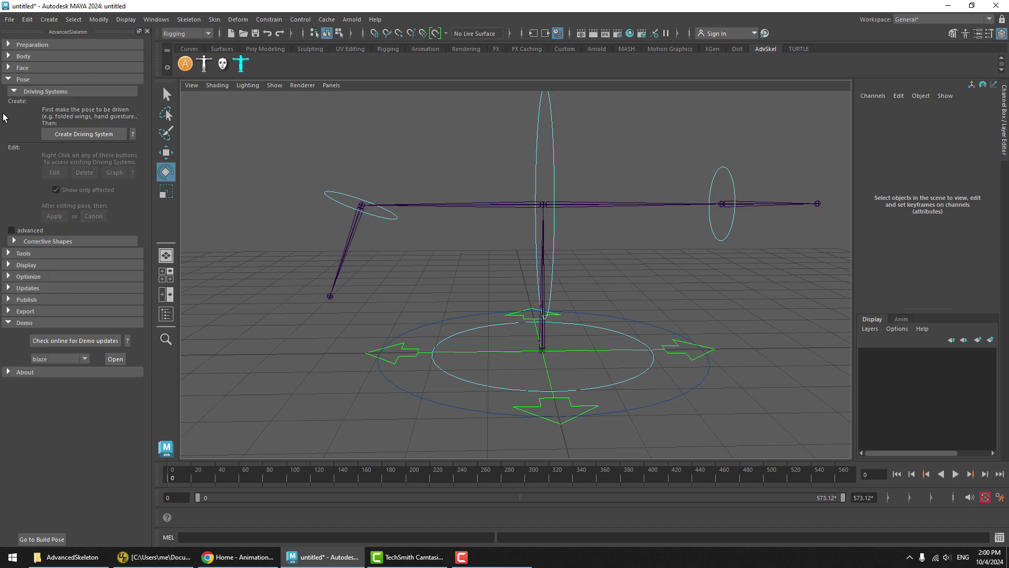
left_click(68, 134)
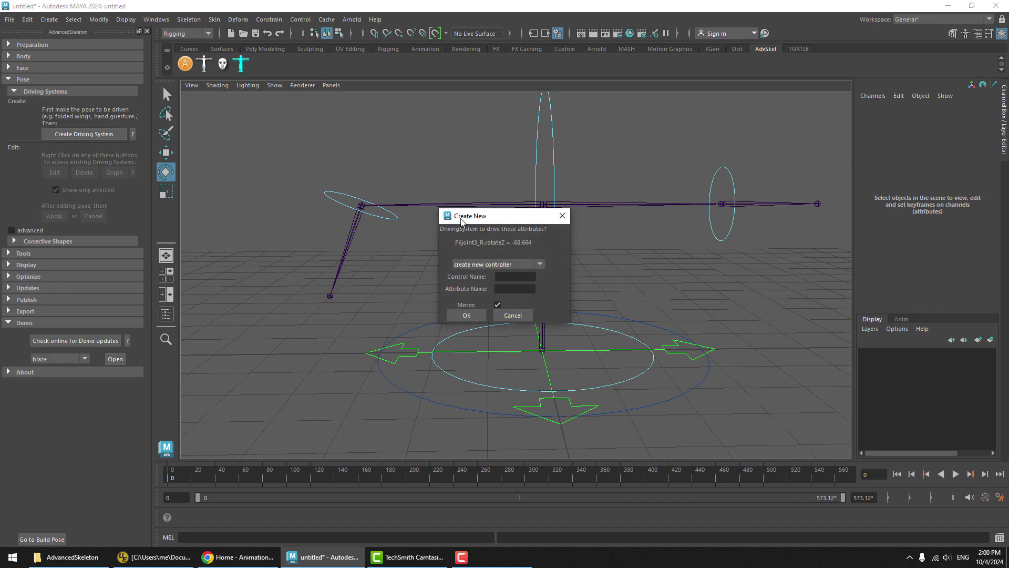
left_click_drag(475, 196, 444, 185)
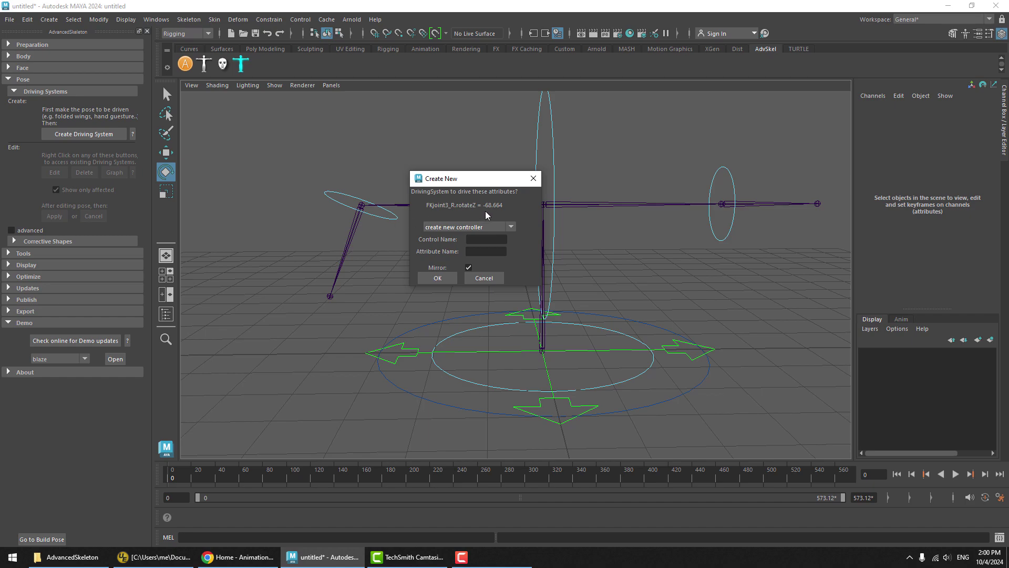
left_click(451, 228)
left_click(438, 240)
left_click(441, 282)
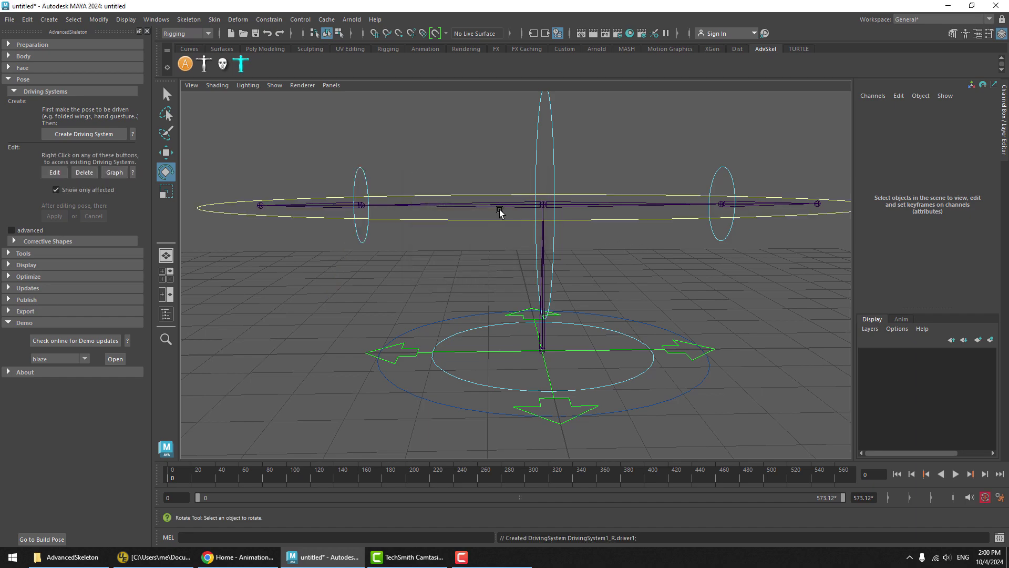
- Select both new driving system controllers and raise their Driver 1 attribute to 10
left_click(492, 216)
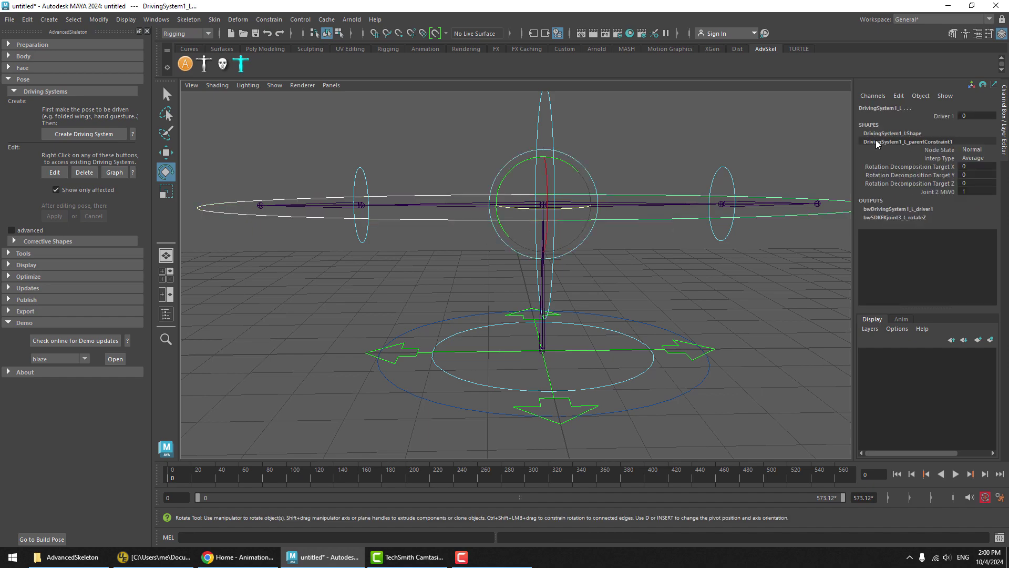
left_click(936, 117)
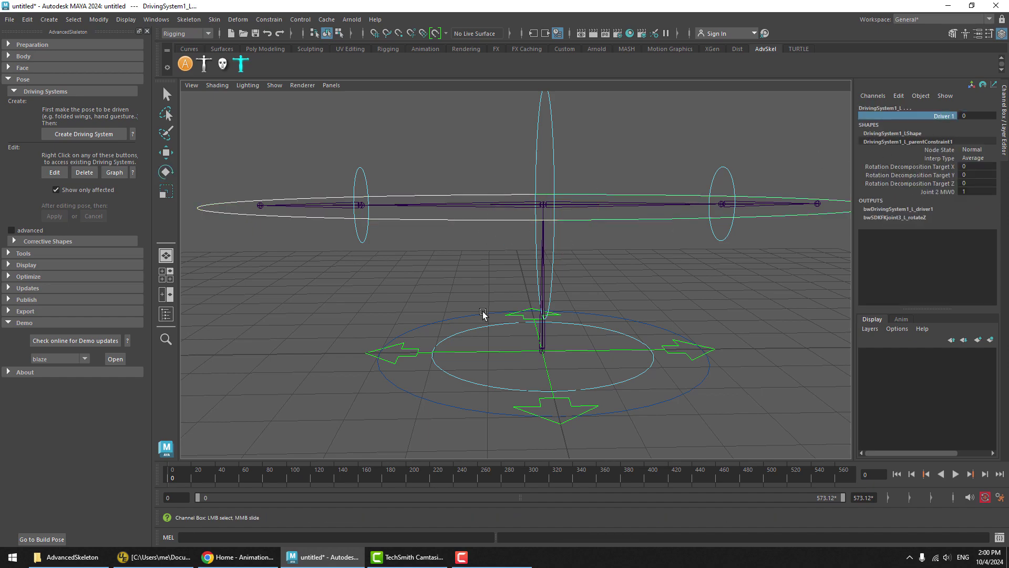
middle_click_drag(483, 315, 563, 272)
key("e")
left_click(440, 270)
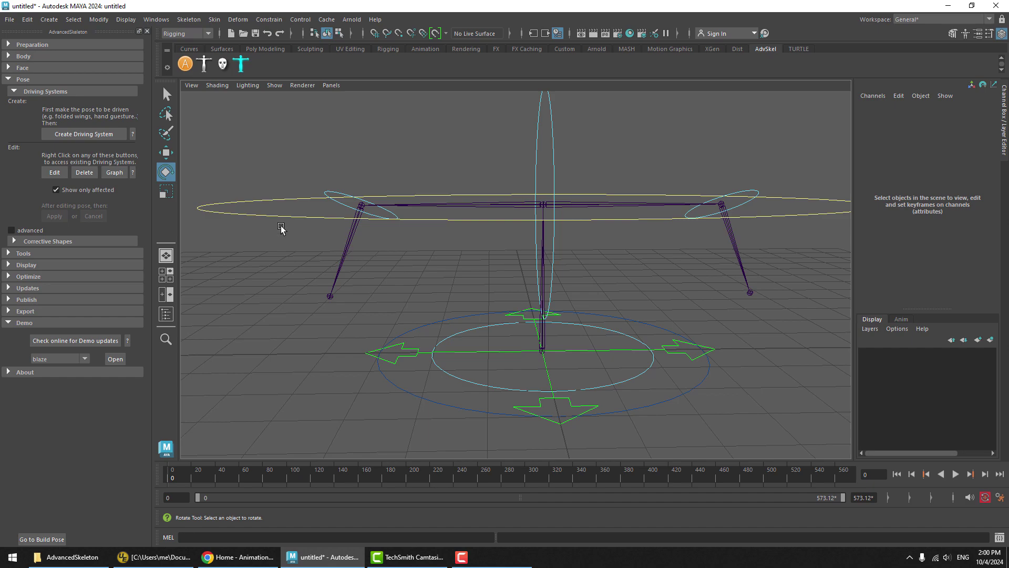
- Inspect the Driver 1 attribute of the right driving controller and the channel values of the FKjoint3_R control
left_click(246, 212)
left_click(946, 116)
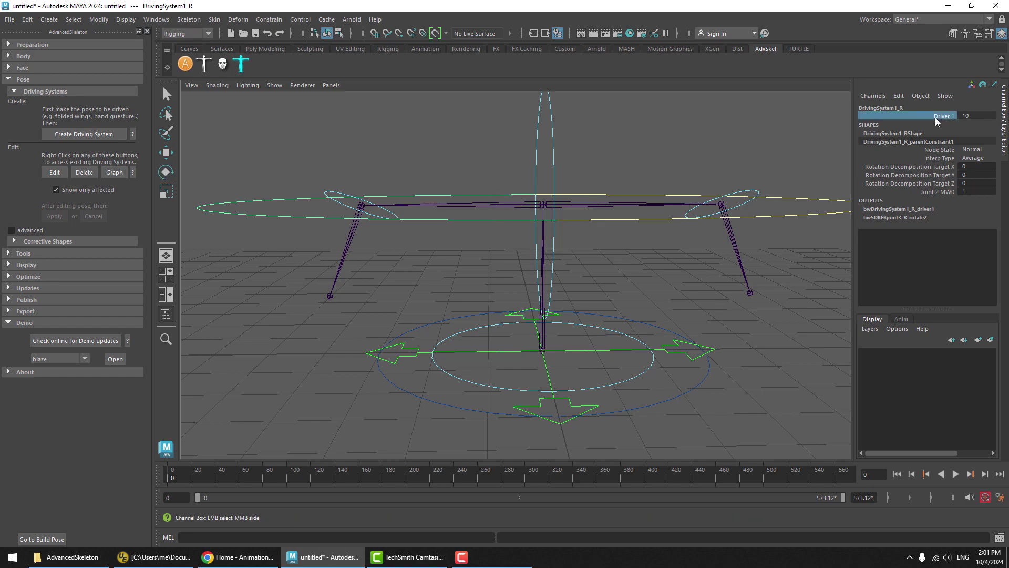
left_click(335, 200)
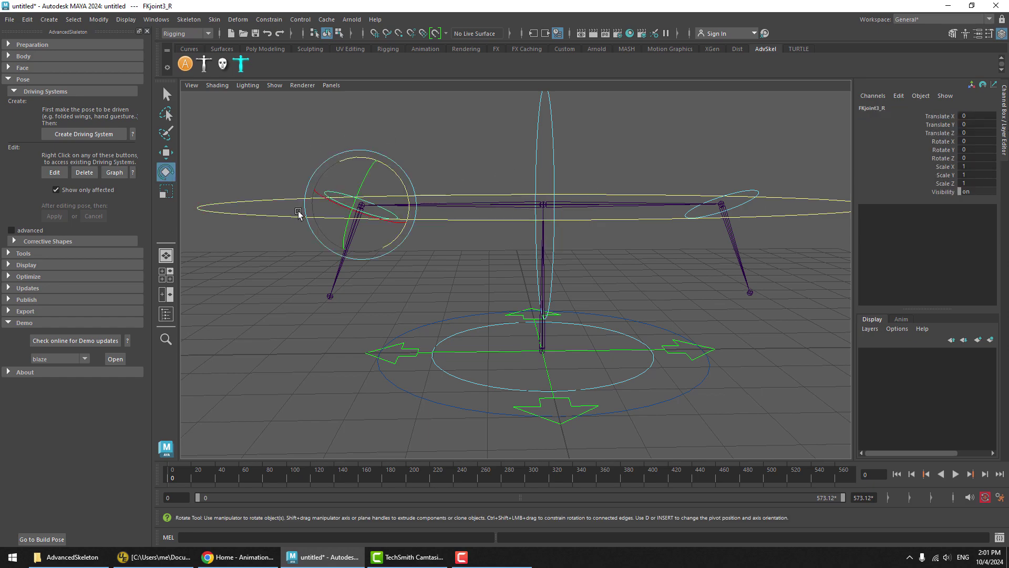
left_click(424, 270)
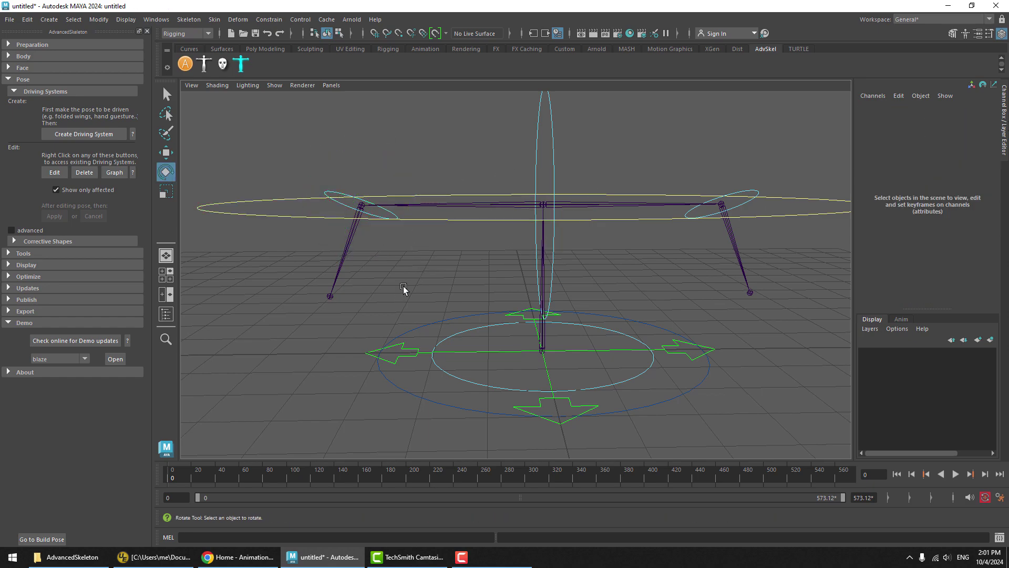
- Undo the driver changes and the creation of the mirrored driving system, back to the posed joint
key("ctrl+z")
key("ctrl+z")
key("ctrl+z")
key("ctrl+z")
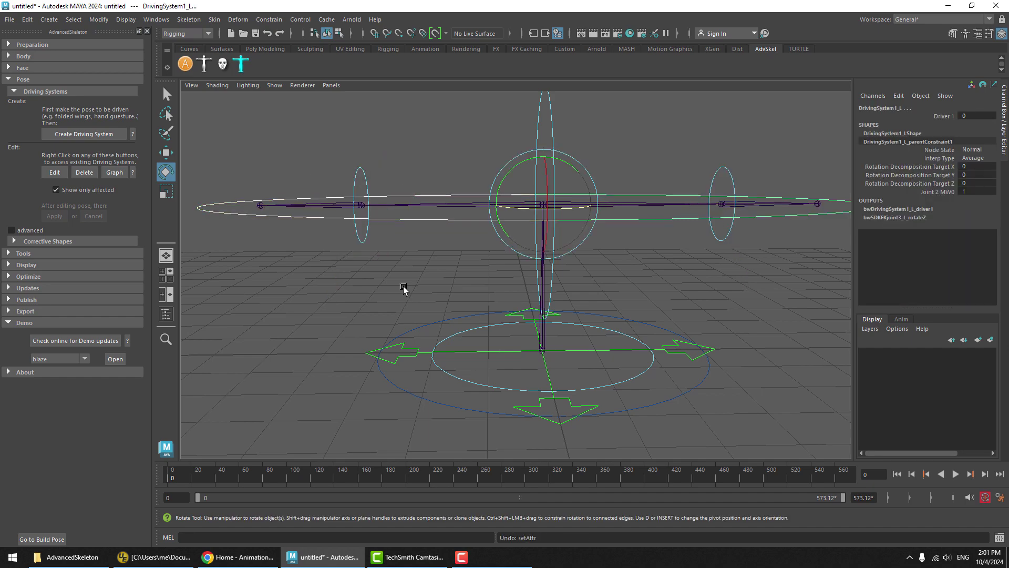
key("ctrl+z")
key("ctrl+z")
- Move, rotate and scale the FKjoint3_R control to about 1.26, -0.79, -0.11, rotation -8°, 54°, -85° and uniform scale 1.48
left_click(392, 216)
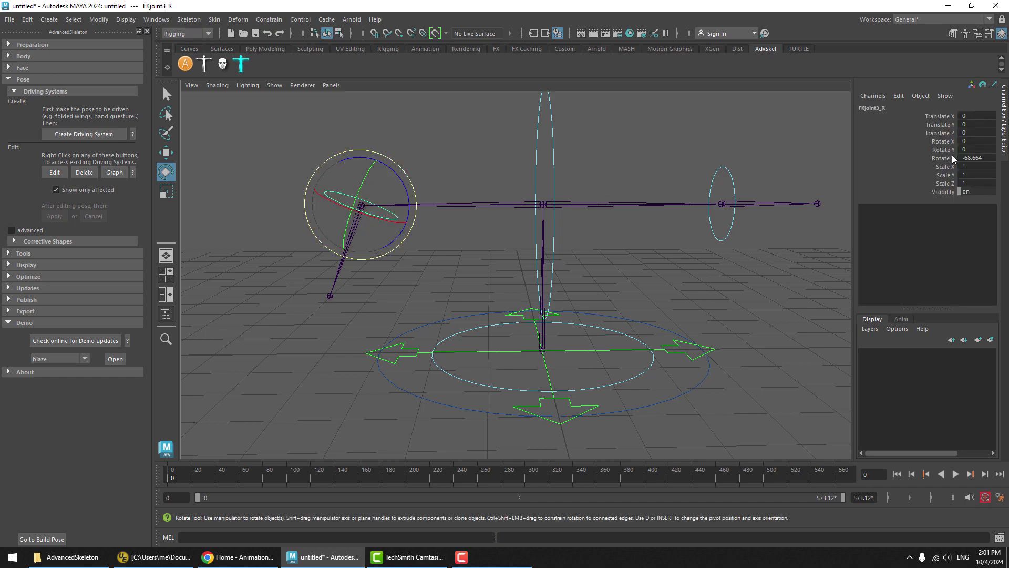
key("w")
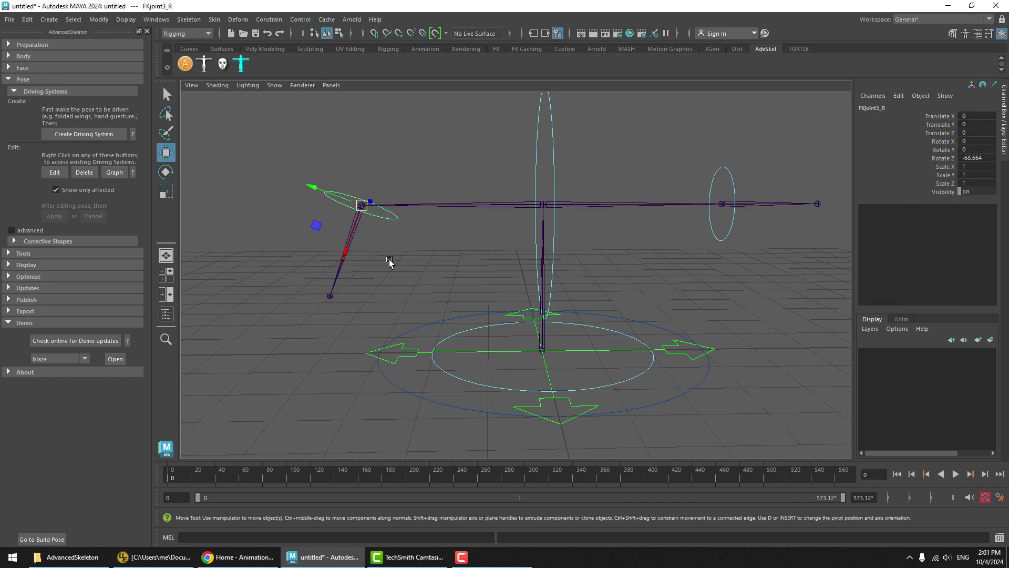
left_click_drag(361, 205, 300, 239)
key("e")
key("r")
middle_click_drag(396, 289, 478, 265)
left_click(190, 187)
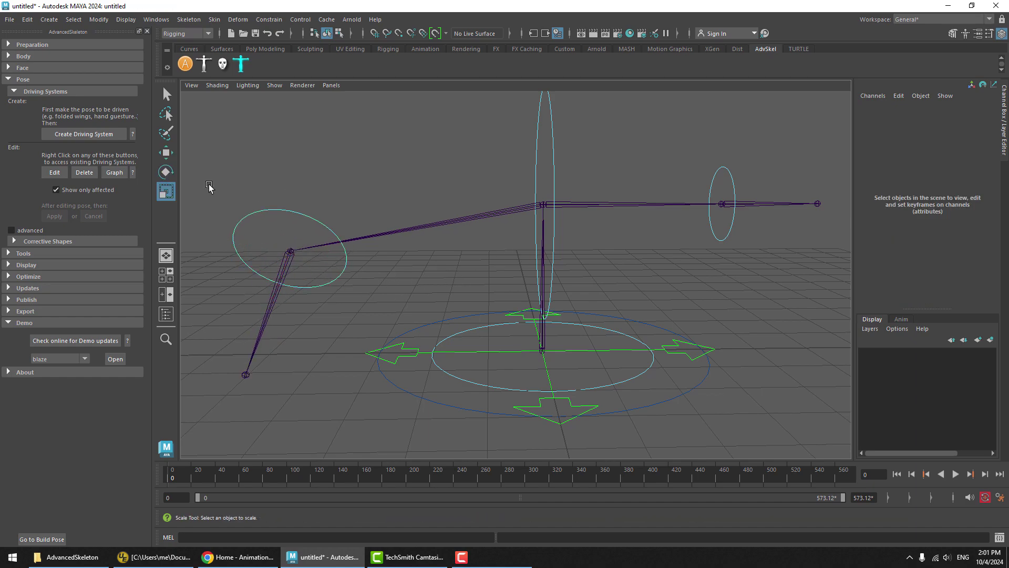
- Create a driving system from this pose with a new mirrored controller and default names, and raise the right controller's Driver 1 to 10
left_click(78, 136)
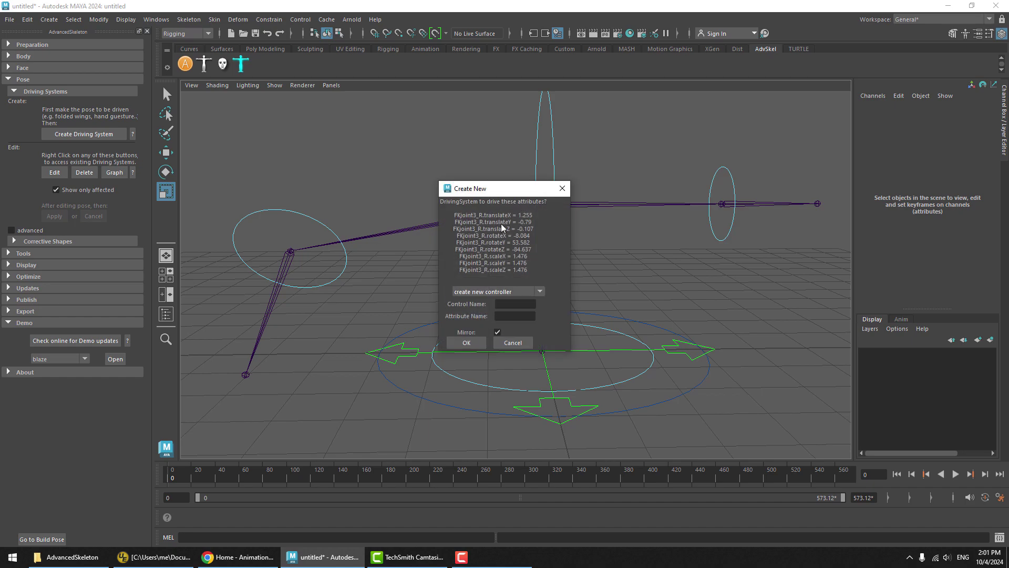
left_click(466, 342)
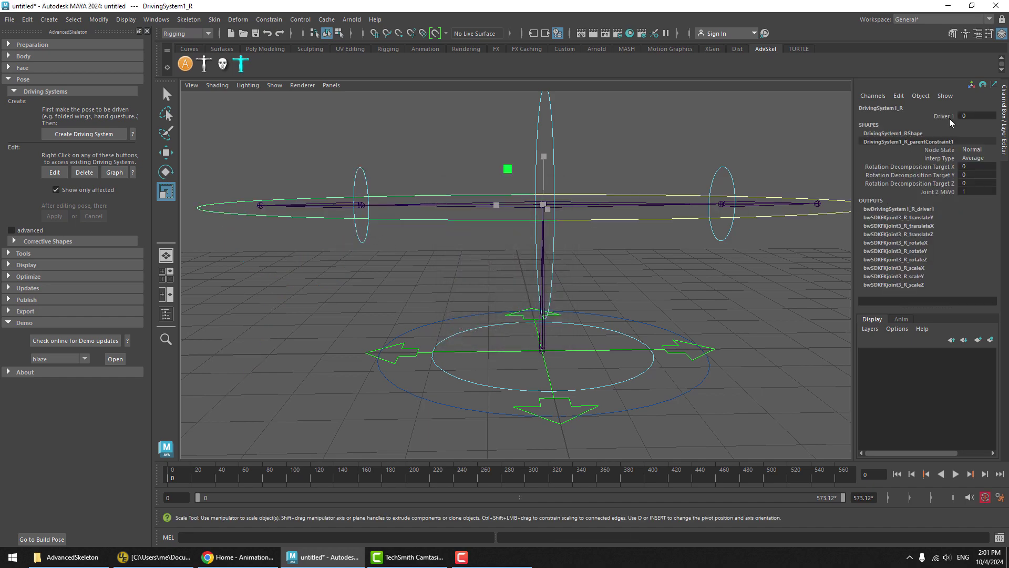
left_click(946, 115)
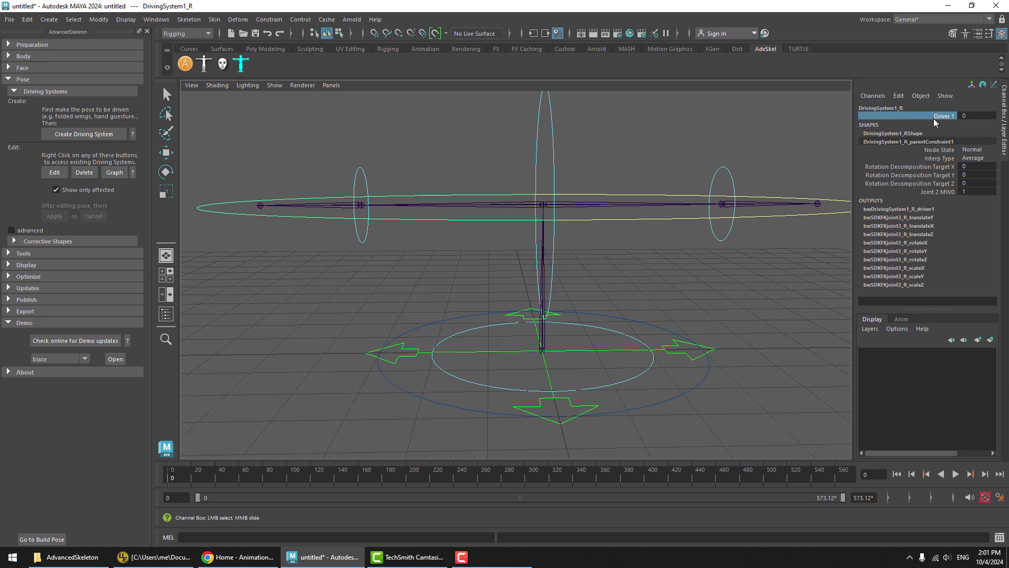
middle_click_drag(590, 273, 597, 248)
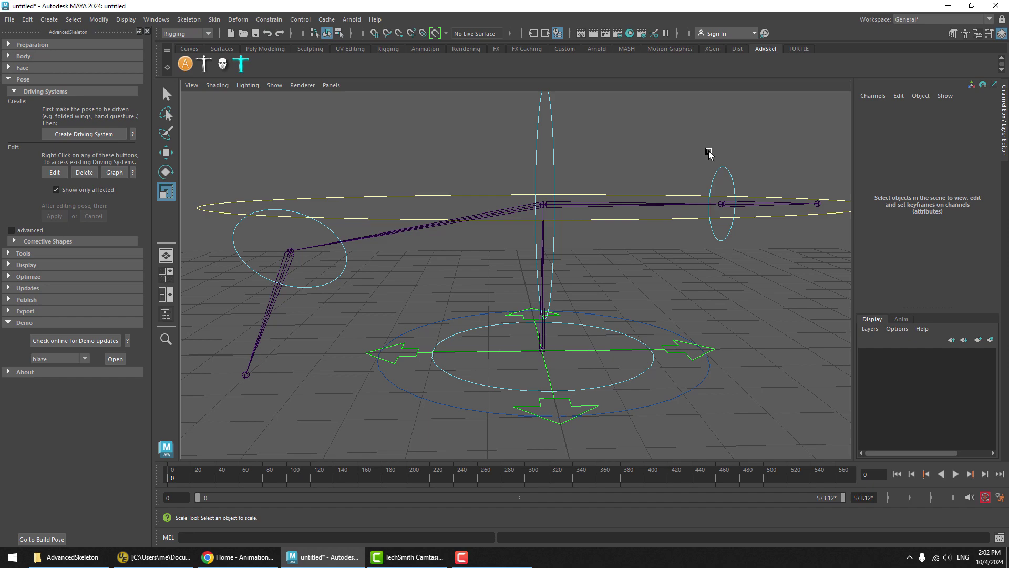
- Return the rig to its build pose and check which driving systems and drivers are available for editing
right_click(56, 174)
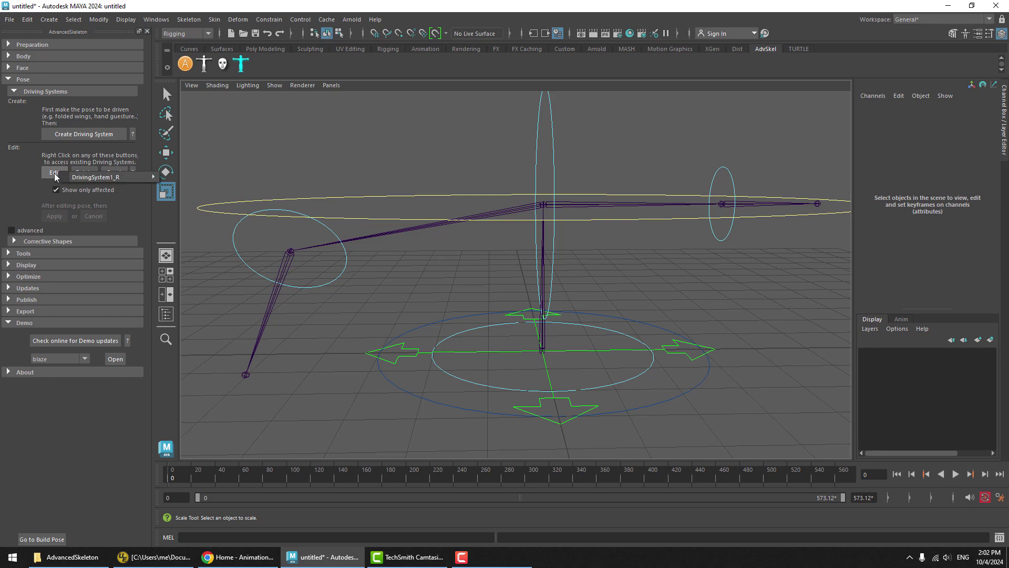
left_click(225, 131)
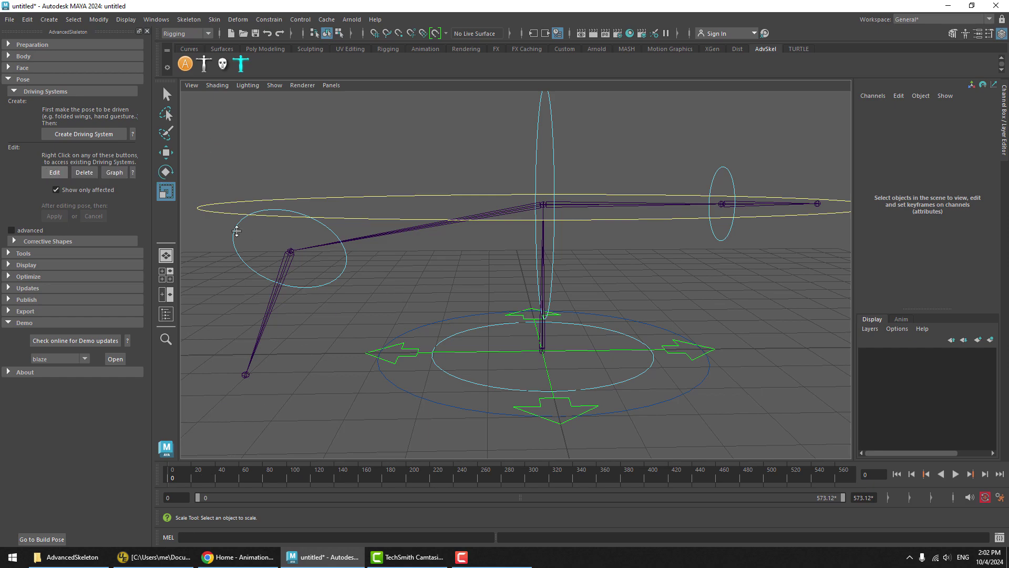
left_click(54, 539)
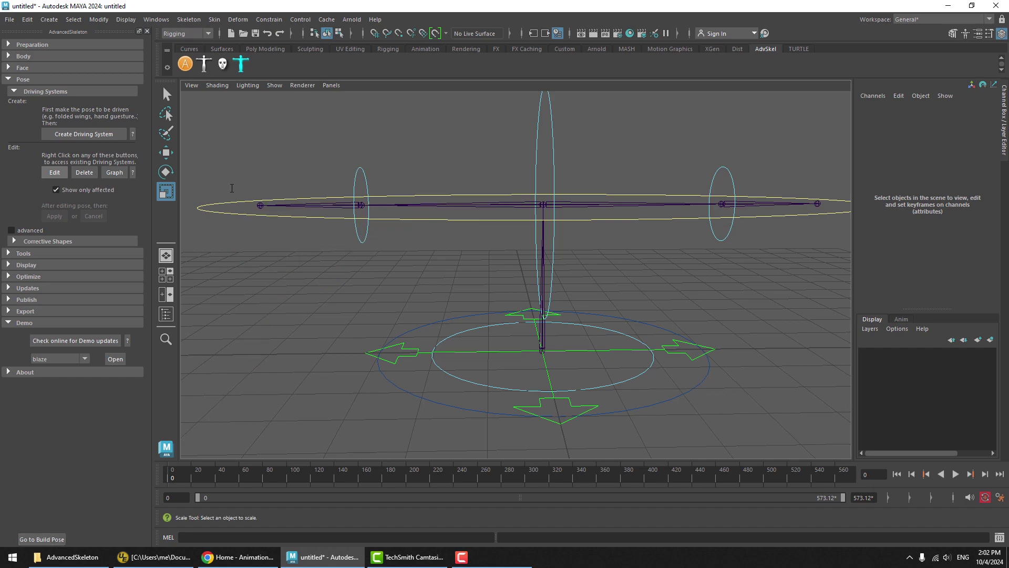
right_click(49, 175)
mouse_move(58, 175)
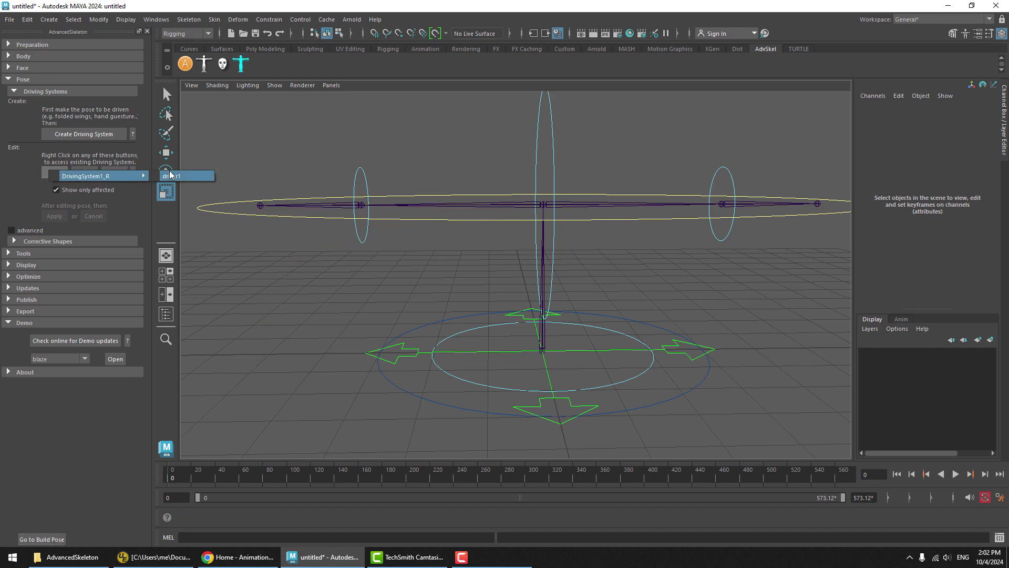
left_click(270, 276)
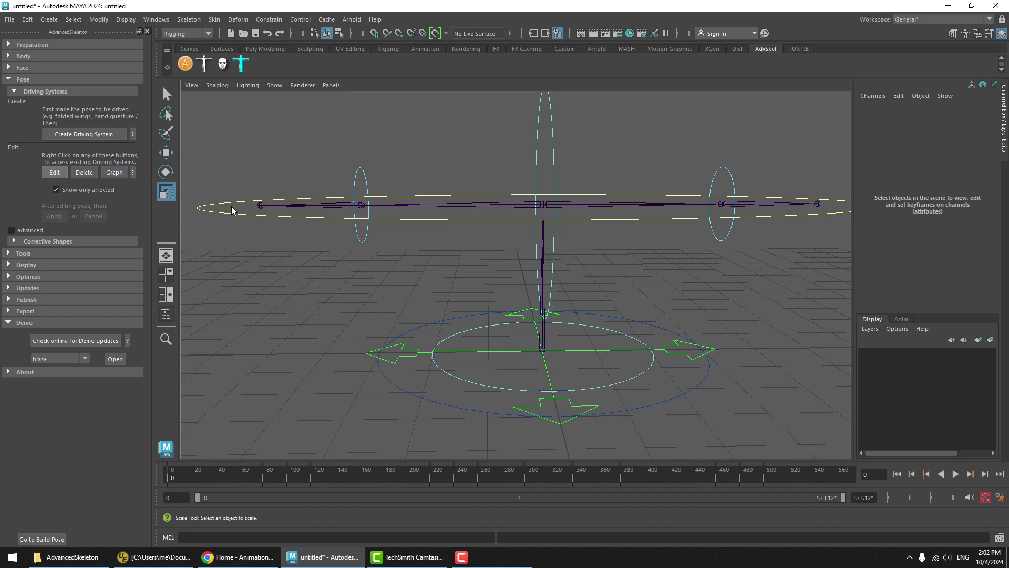
right_click(58, 174)
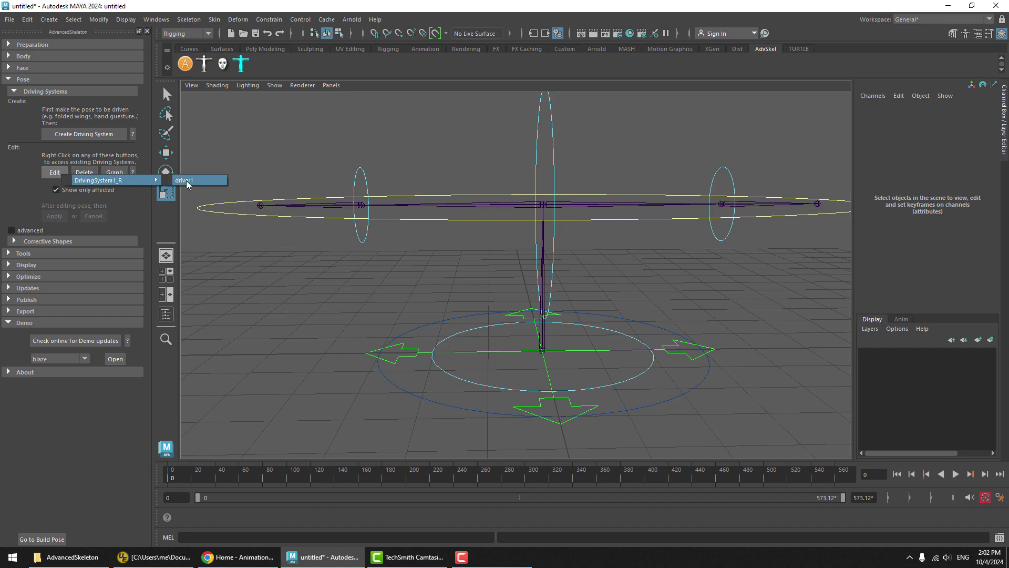
- Select the DrivingSystem1_R controller and raise its Driver 1 attribute to 10
left_click(208, 271)
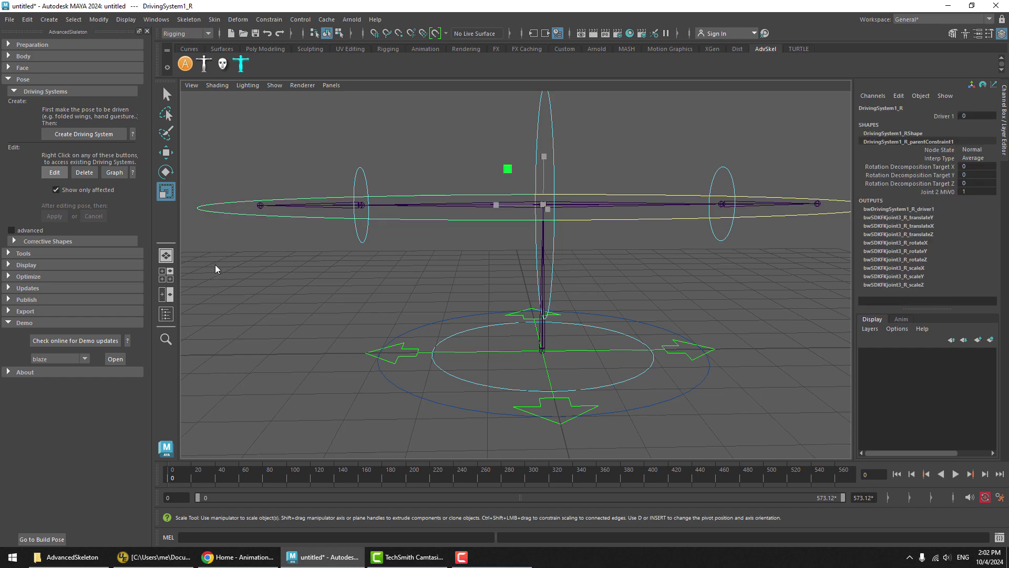
left_click(939, 115)
middle_click_drag(671, 131, 694, 125)
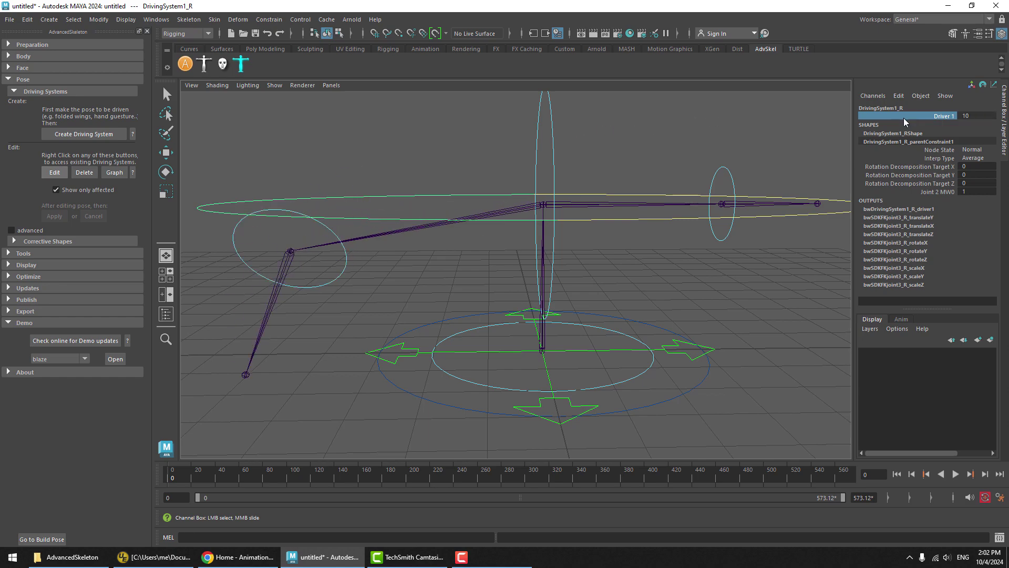
- Open DrivingSystem1_R.driver1 for editing, preview the FKjoint3_R pose between frames 0 and 10, and cancel the edit
left_click(54, 173)
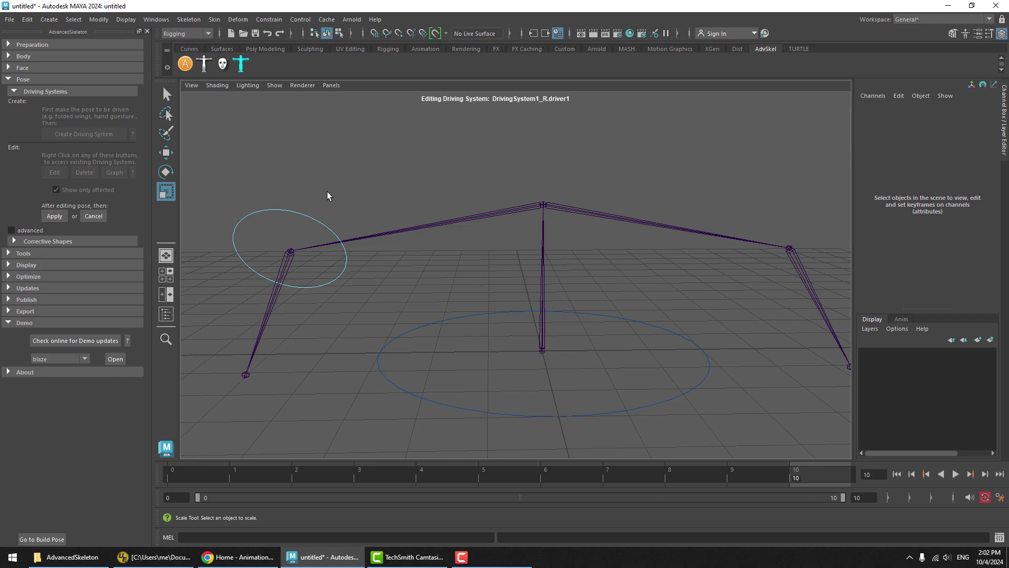
left_click(305, 216)
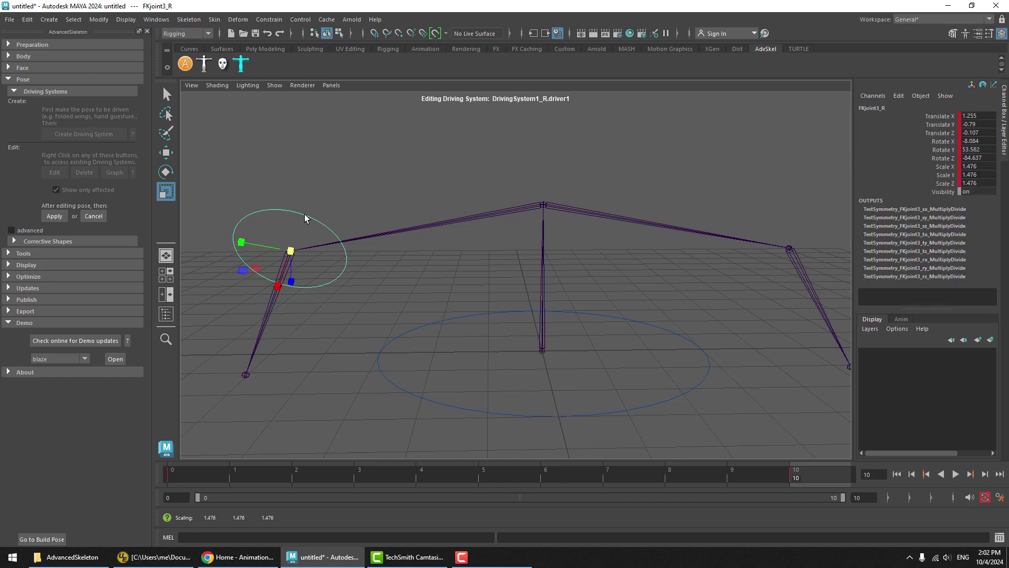
left_click(167, 94)
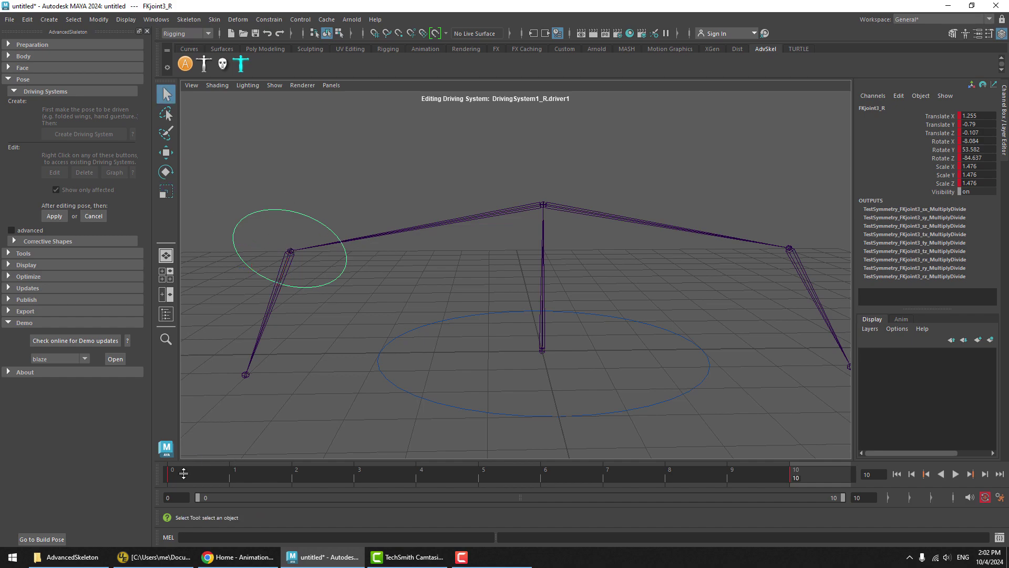
left_click_drag(799, 478, 182, 491)
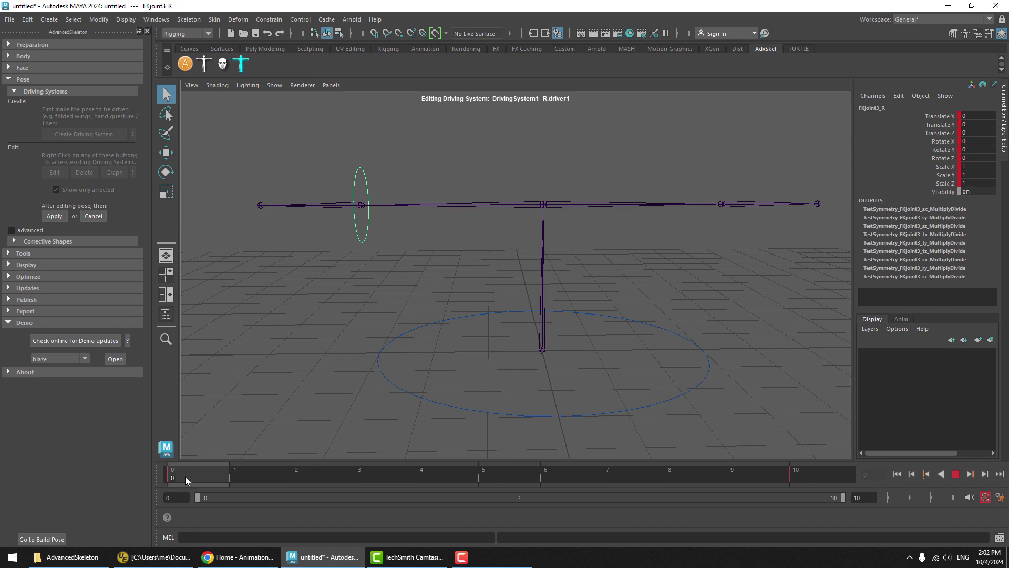
left_click_drag(171, 477, 813, 477)
left_click(94, 217)
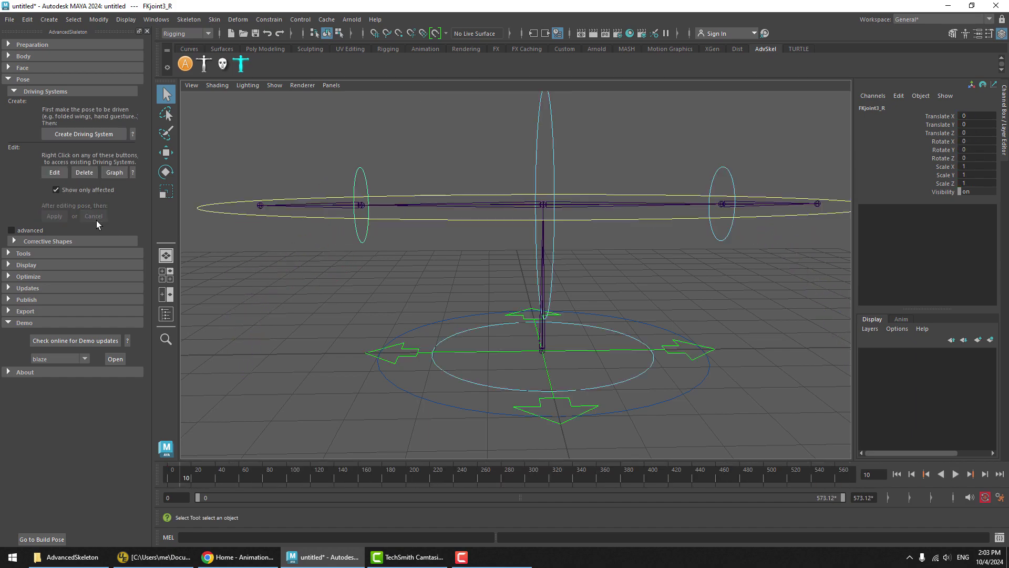
- Test the DrivingSystem1_R controller's Driver 1 attribute by sweeping it in both the negative and positive directions
left_click(273, 215)
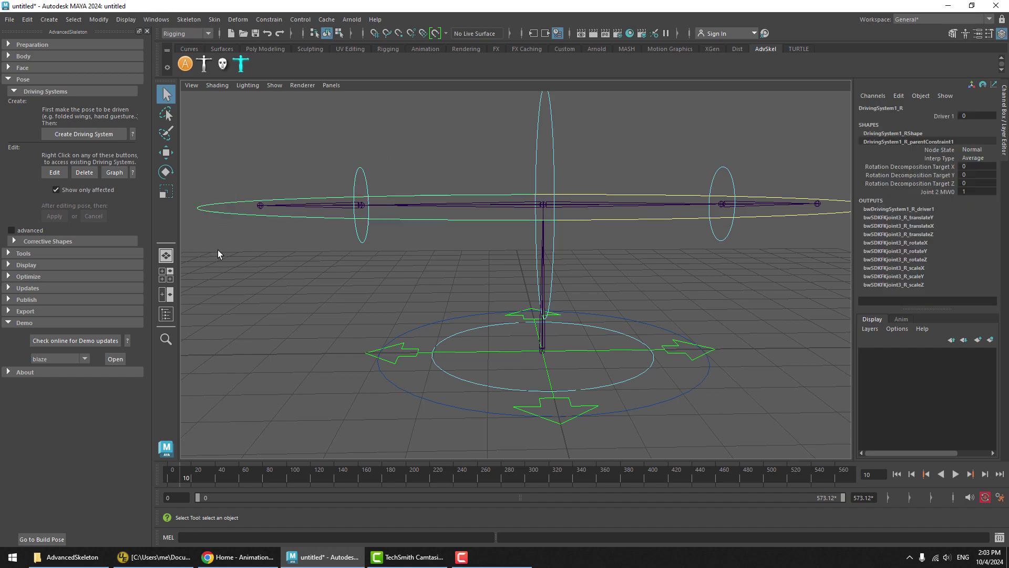
left_click(939, 116)
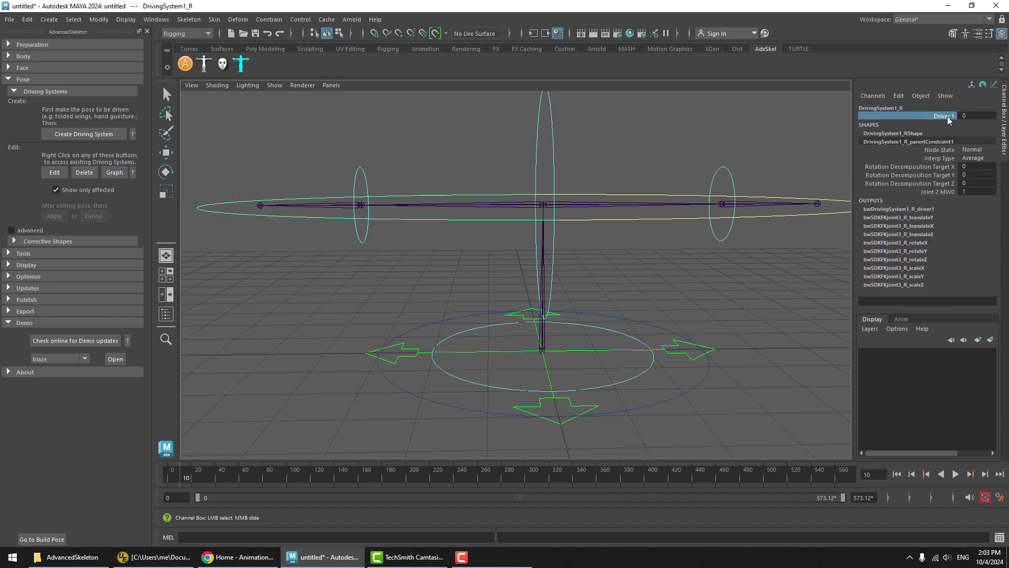
middle_click_drag(722, 152, 613, 158)
middle_click_drag(697, 145, 778, 148)
- Reopen DrivingSystem1_R.driver1 for editing and extend the start of the animation and playback range to -10
left_click(54, 172)
left_click_drag(747, 482, 791, 481)
left_click_drag(317, 297, 317, 298)
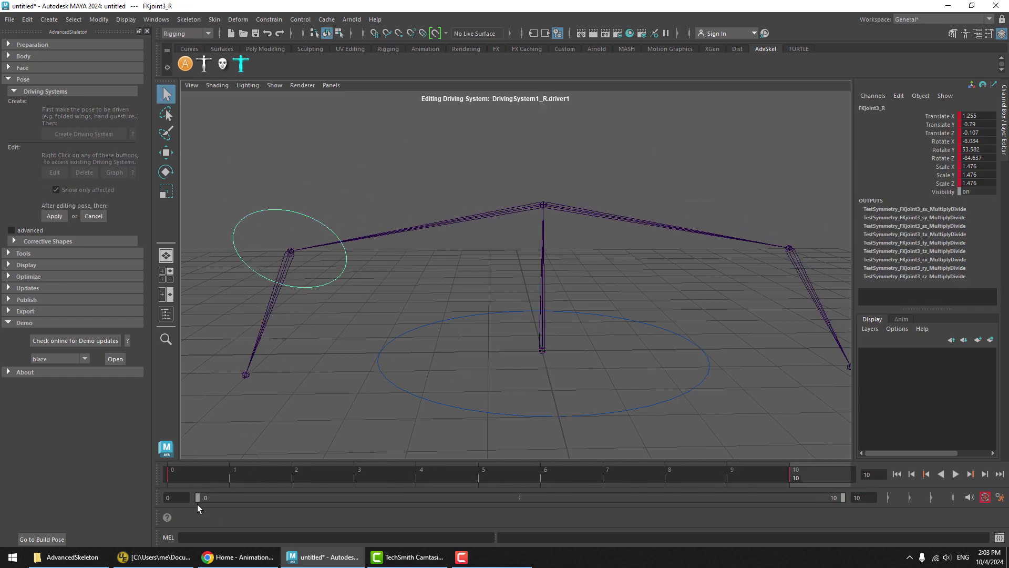
double_click(181, 501)
type("-10")
key("Return")
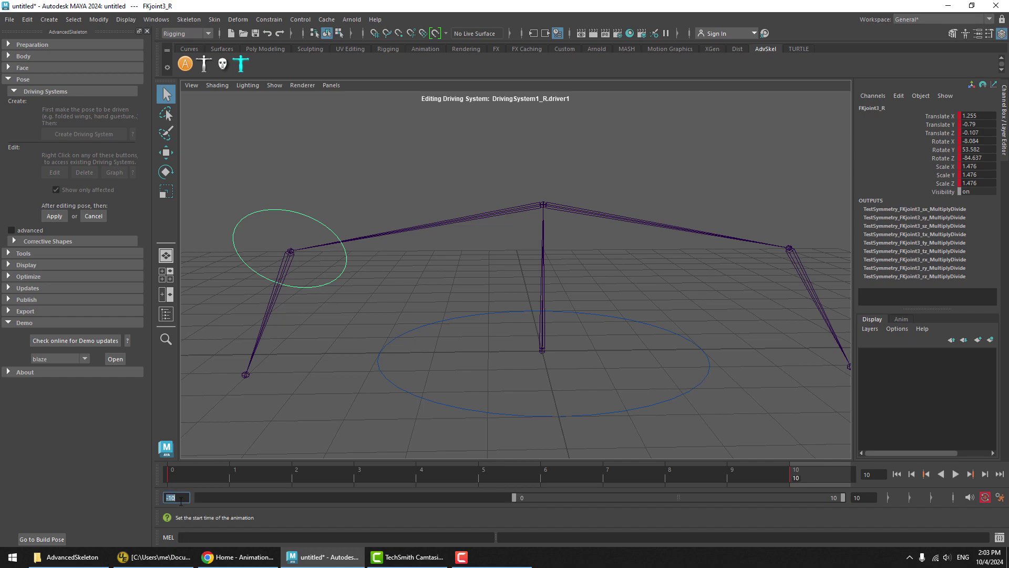
left_click_drag(514, 497, 181, 499)
- Preview the FKjoint3_R pose across the negative and positive frames of the extended range
left_click(176, 474)
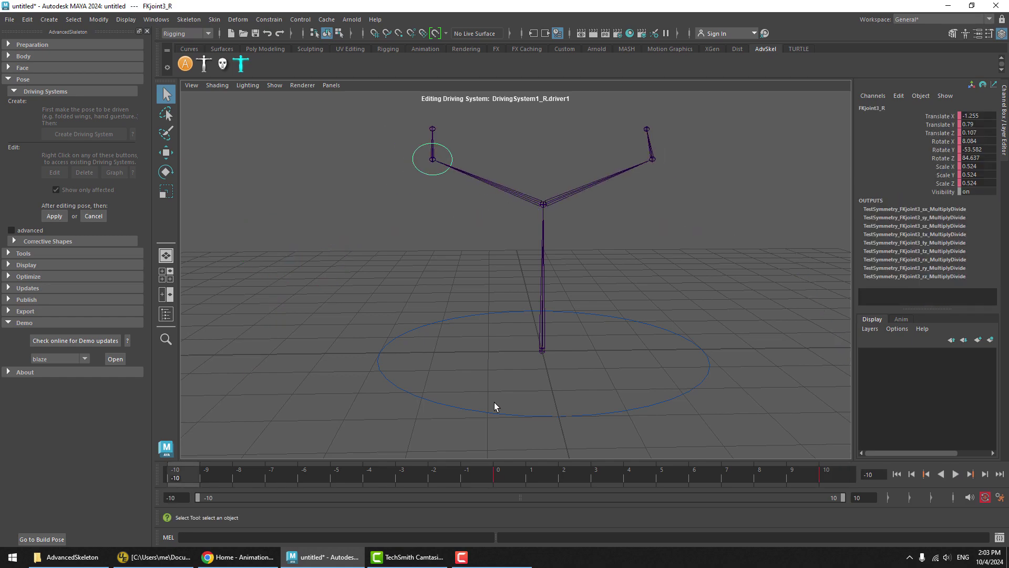
left_click(531, 474)
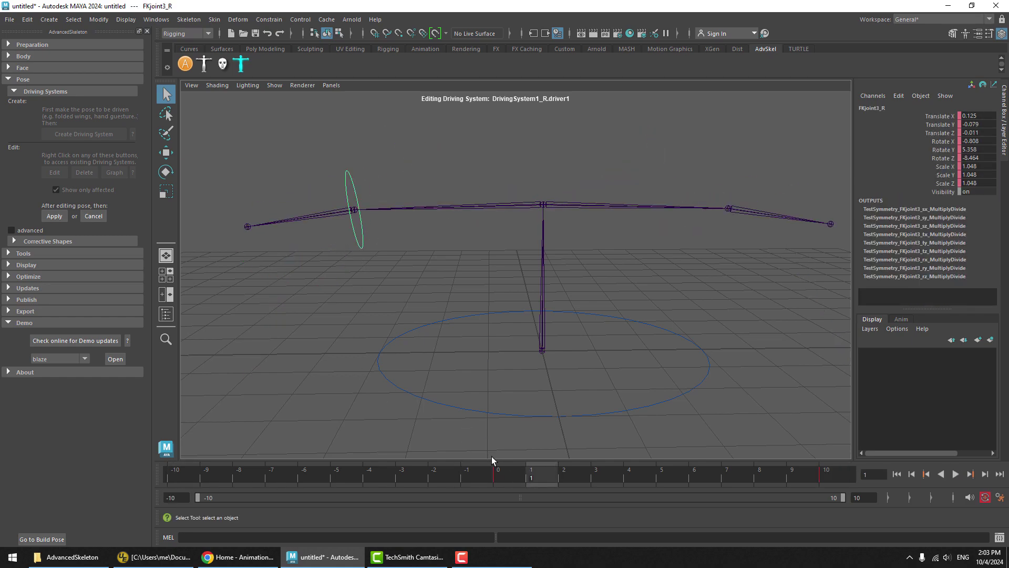
key("alt+v")
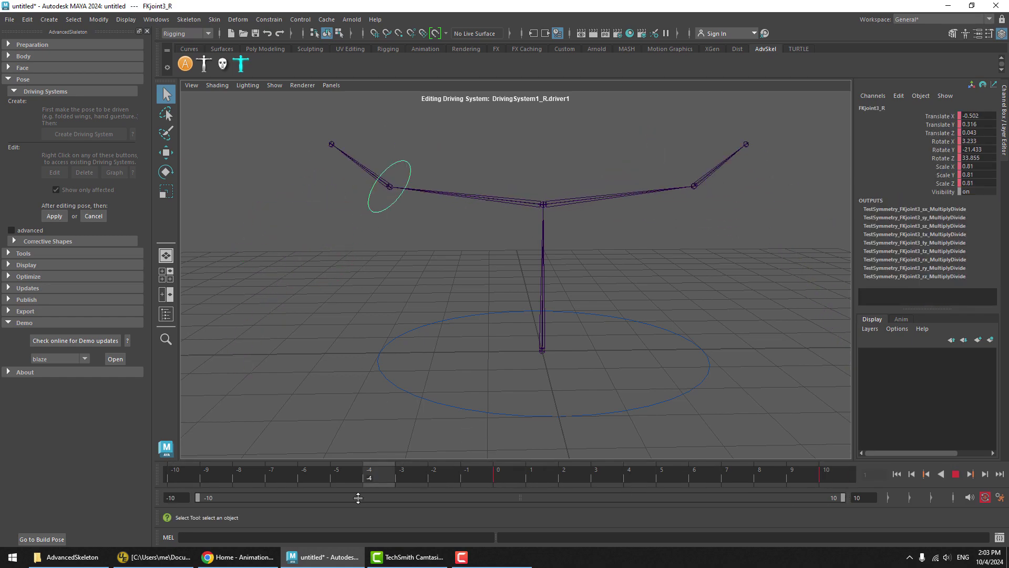
- At frame -10, repose the FKjoint3_R control to translation 0.21, 0.61, 0.13, rotation 47°, 7°, 37° and uniform scale 0.87, approximately
key("alt+shift+v")
key("e")
left_click_drag(424, 172, 470, 180)
key("w")
middle_click_drag(462, 179, 403, 202)
key("r")
middle_click_drag(417, 219, 421, 196)
key("w")
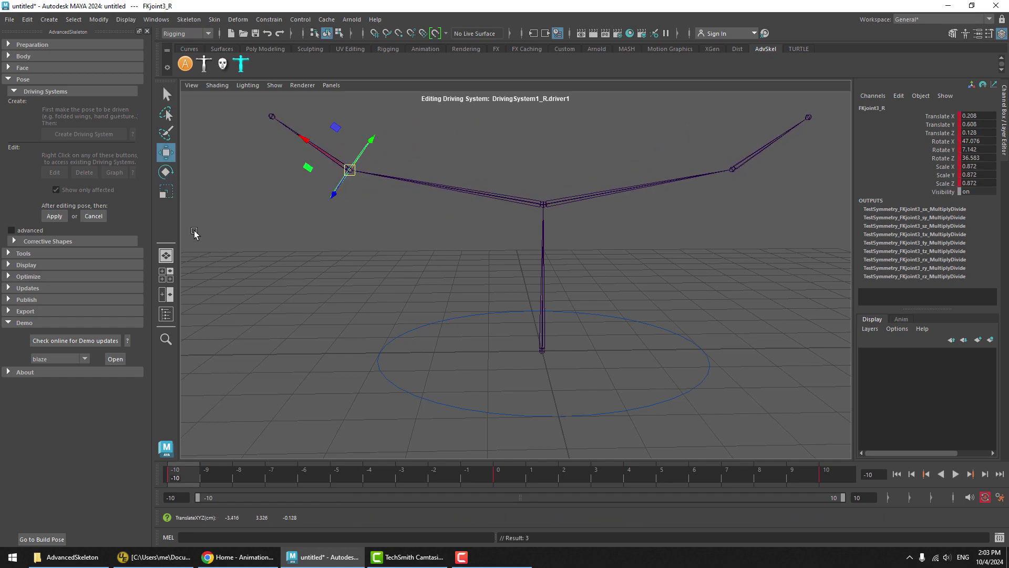
- Apply the edited pose and test it by lowering the DrivingSystem1_R controller's Driver 1 below zero
left_click(54, 216)
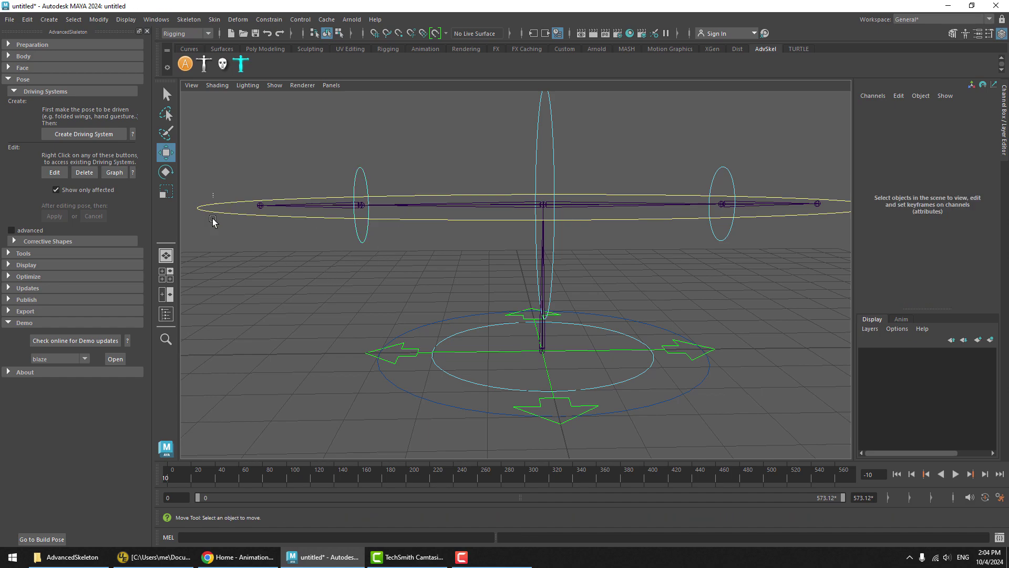
left_click(935, 116)
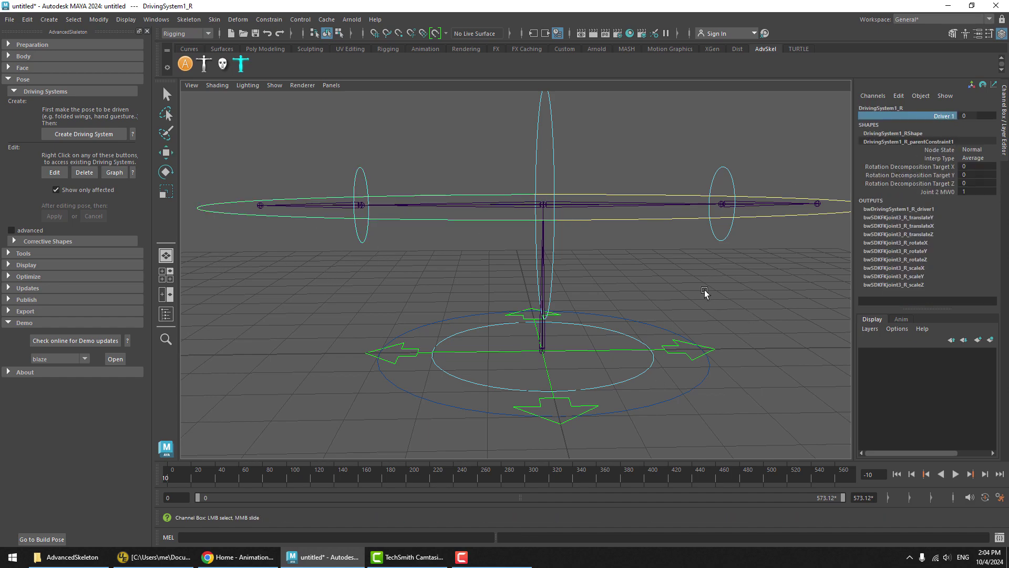
middle_click_drag(705, 290, 523, 285)
- Reopen DrivingSystem1_R.driver1 for editing, select the FKjoint3_R control and preview its in-between poses at the negative frames
left_click(67, 175)
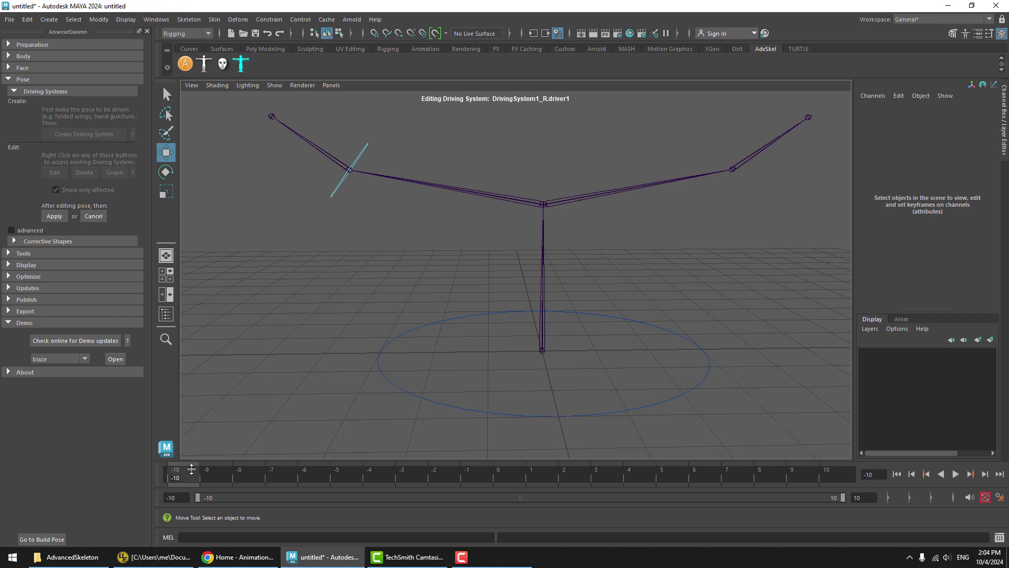
left_click(333, 192)
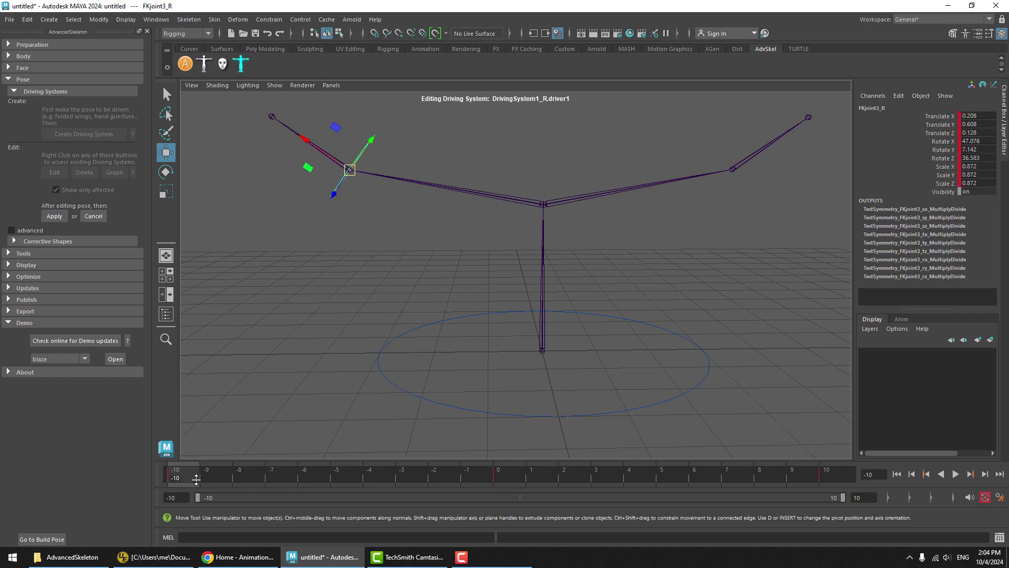
key("alt+v")
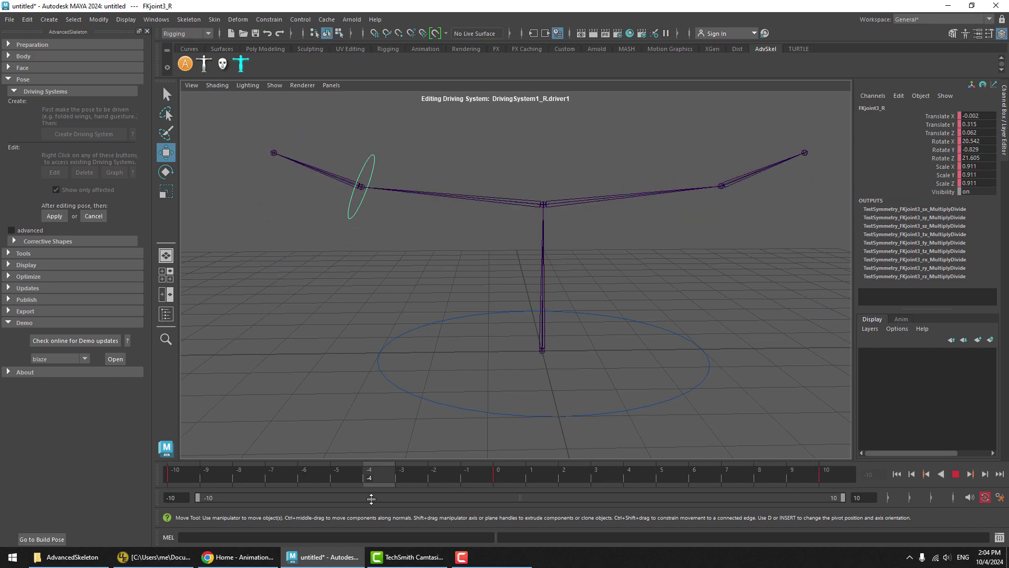
left_click(266, 480)
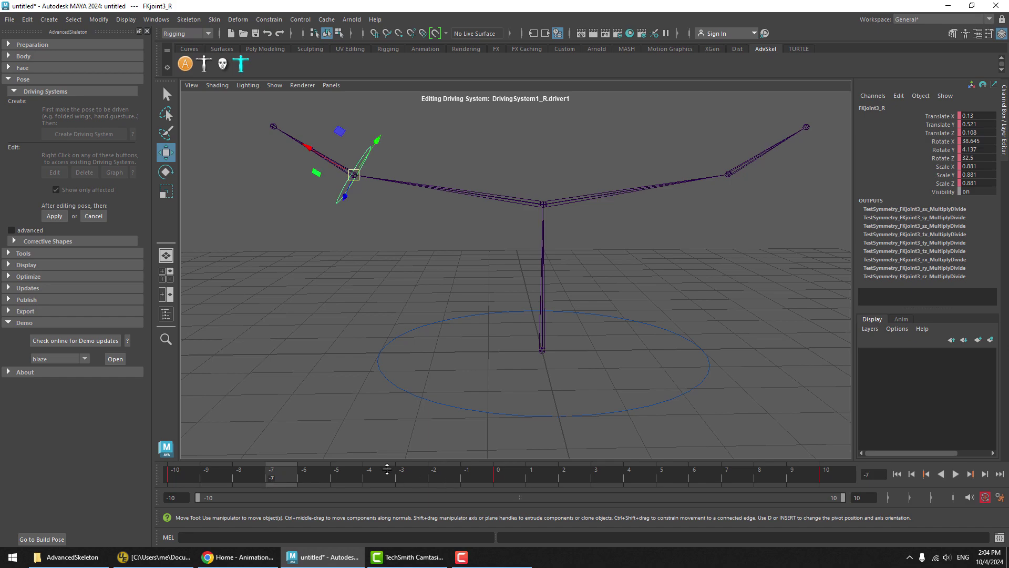
- Play back the driven motion, then repose the FKjoint3_R control at frame 4 to about translation -0.08, -0.89, -0.18 and rotation 4°, 21°, -52°
key("alt+v")
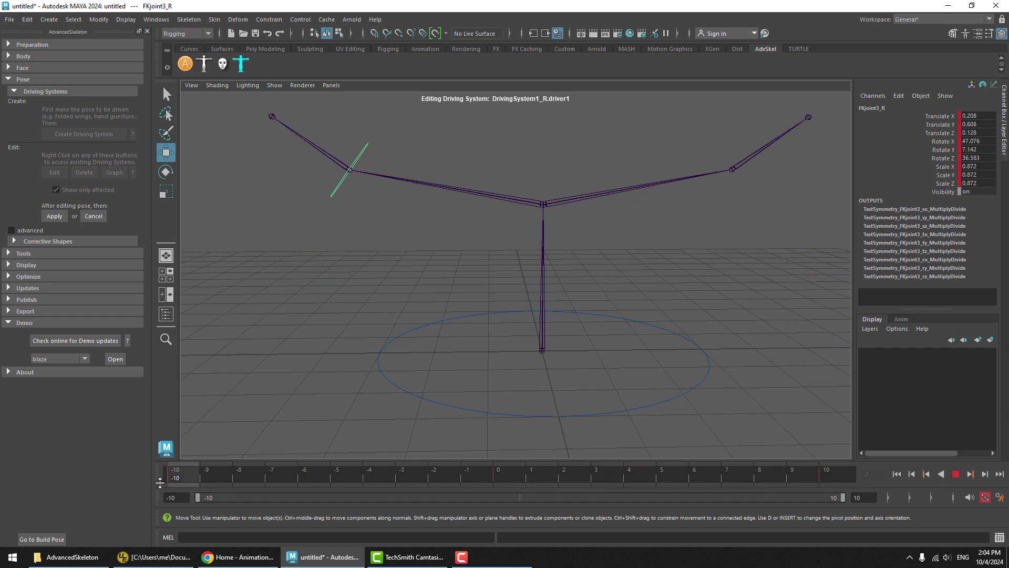
key("alt+v")
key("e")
middle_click_drag(415, 247, 406, 213)
key("w")
middle_click_drag(381, 225, 381, 281)
key("e")
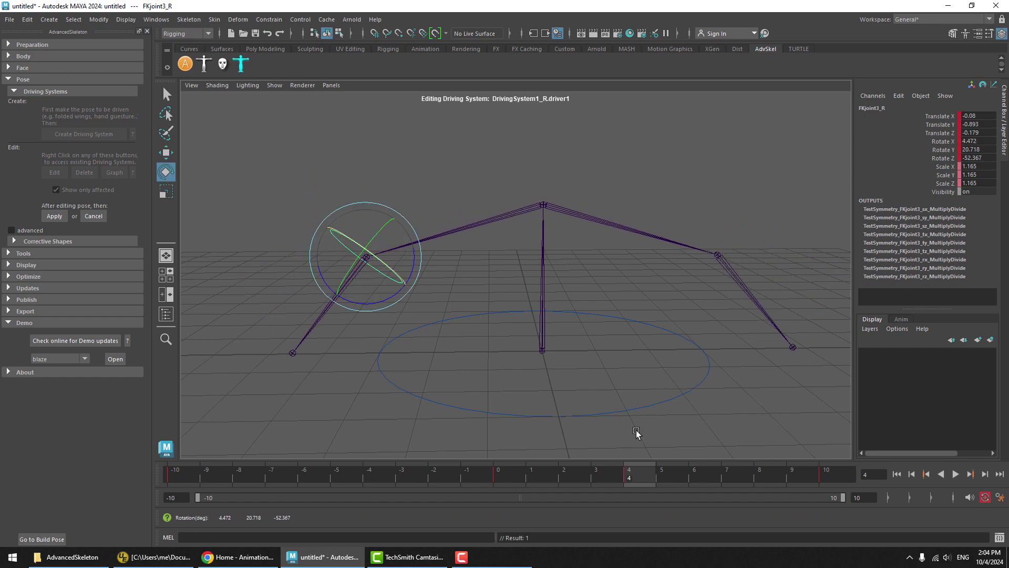
- At frame -5, repose the FKjoint3_R control to about translation -0.07, 0.75, 0.15 and rotation 16°, 44°, 25°
left_click_drag(599, 472, 337, 474)
key("w")
middle_click_drag(369, 271, 381, 252)
key("e")
middle_click_drag(373, 217, 387, 184)
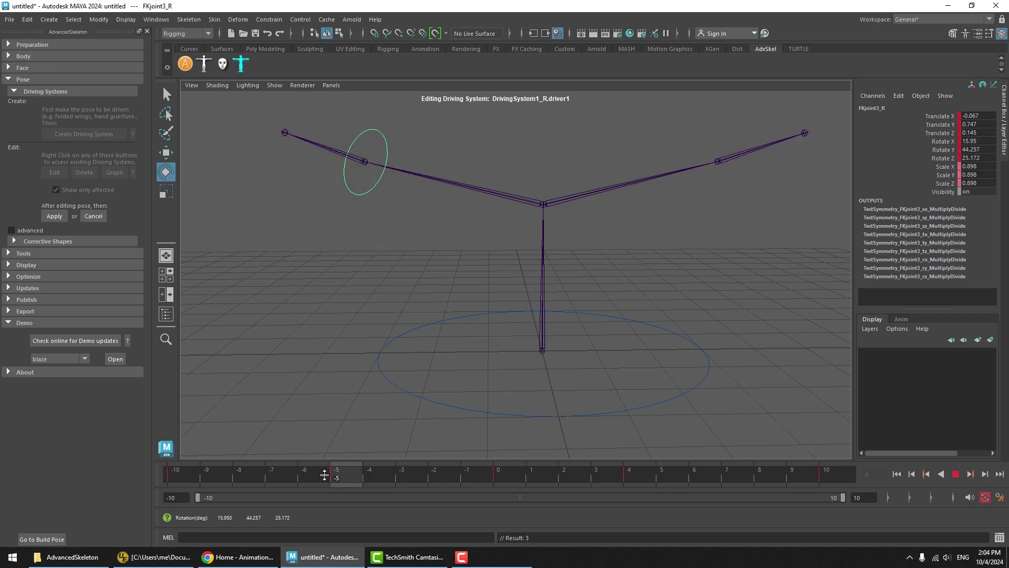
- Preview the FKjoint3_R poses with the added in-betweens across the full range from frame -10 to 10
left_click(181, 475)
left_click_drag(181, 475, 856, 477)
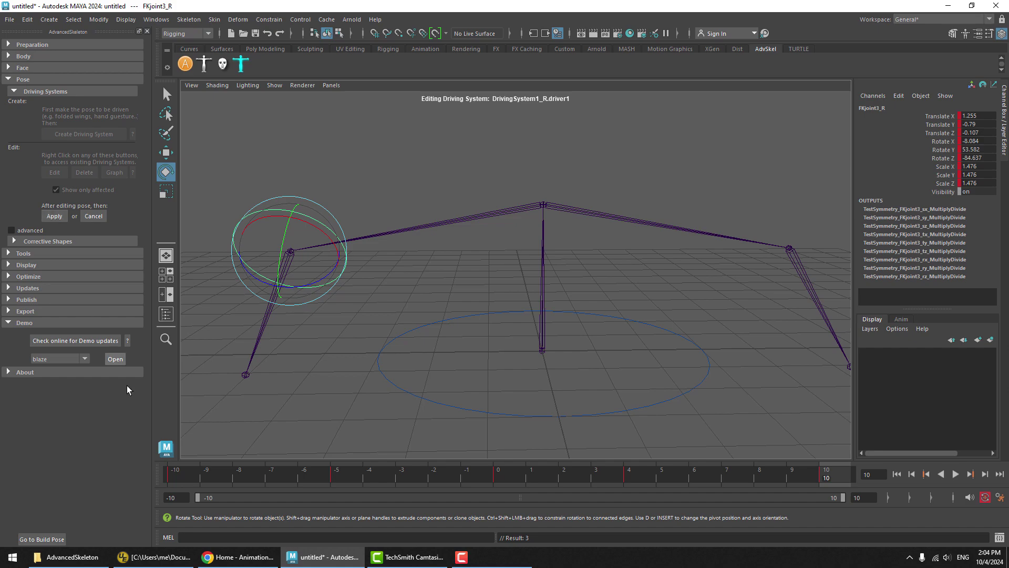
left_click_drag(173, 477, 837, 502)
- Apply the in-between poses and test them by lowering the DrivingSystem1_R controller's Driver 1 to about -6.7
key("Escape")
left_click(55, 216)
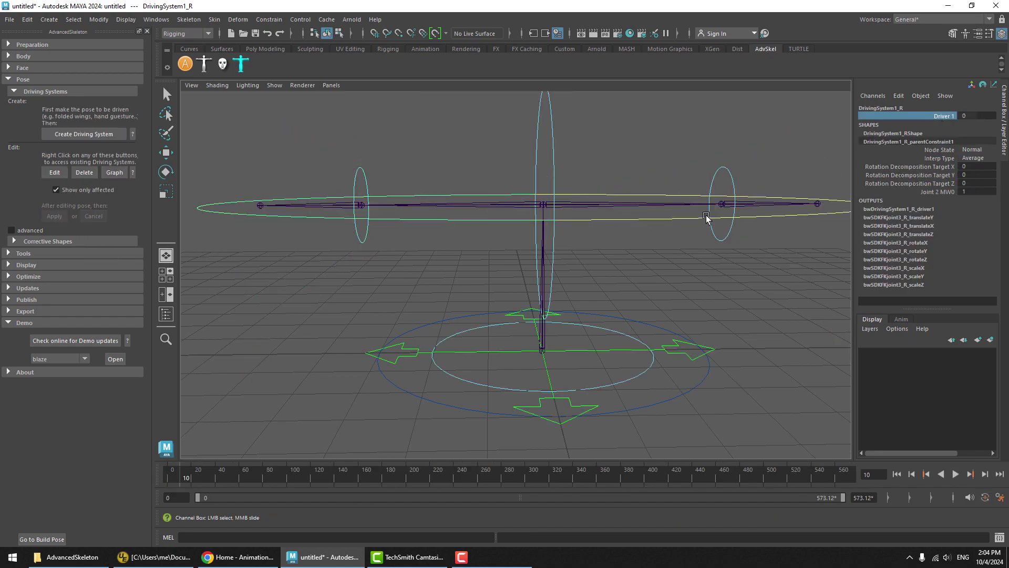
middle_click_drag(626, 236, 593, 257)
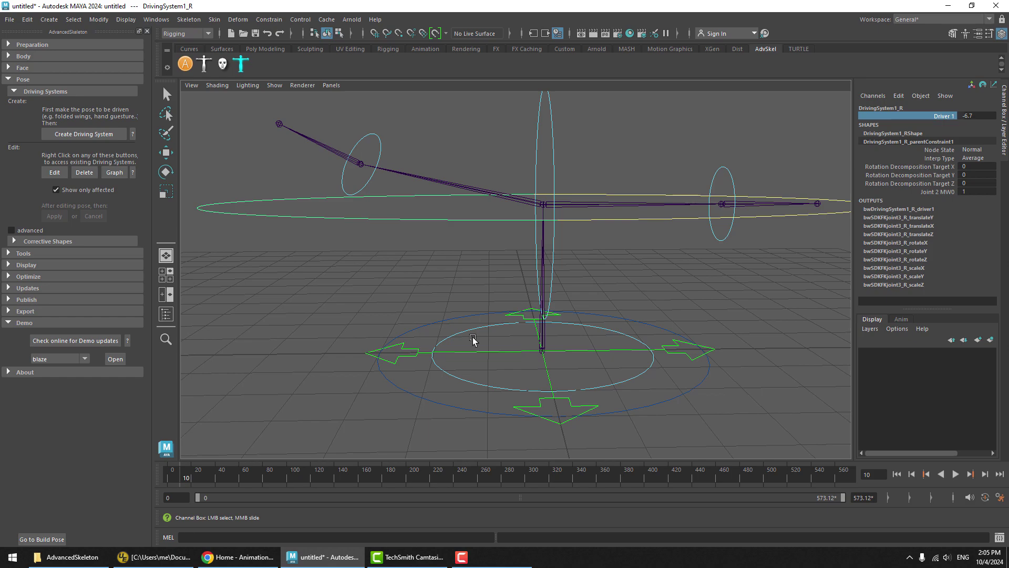
- Open the tuna demo character and expand the Driving Systems tools for it
left_click(23, 79)
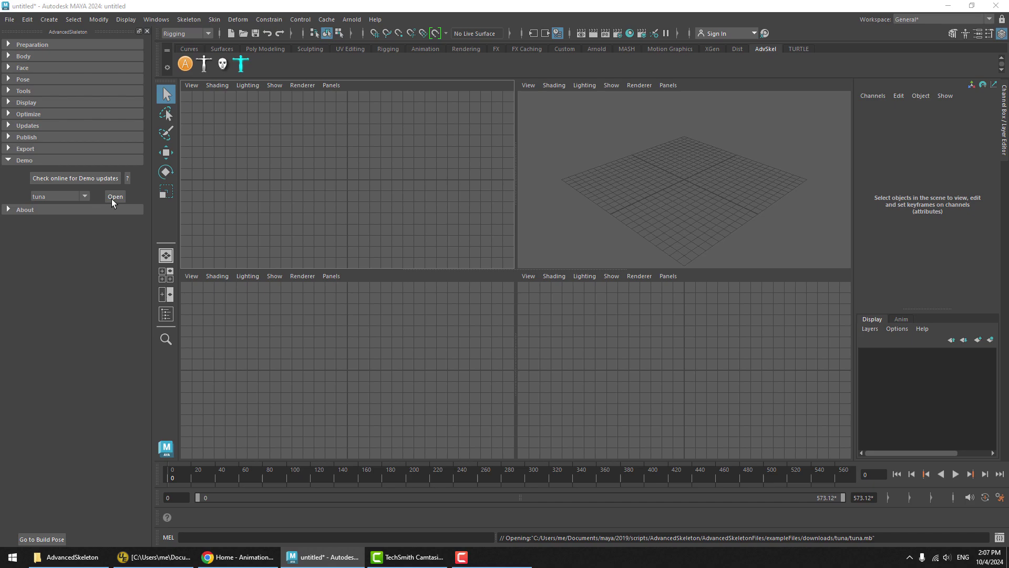
left_click(111, 199)
left_click(509, 282)
left_click(52, 159)
left_click(28, 78)
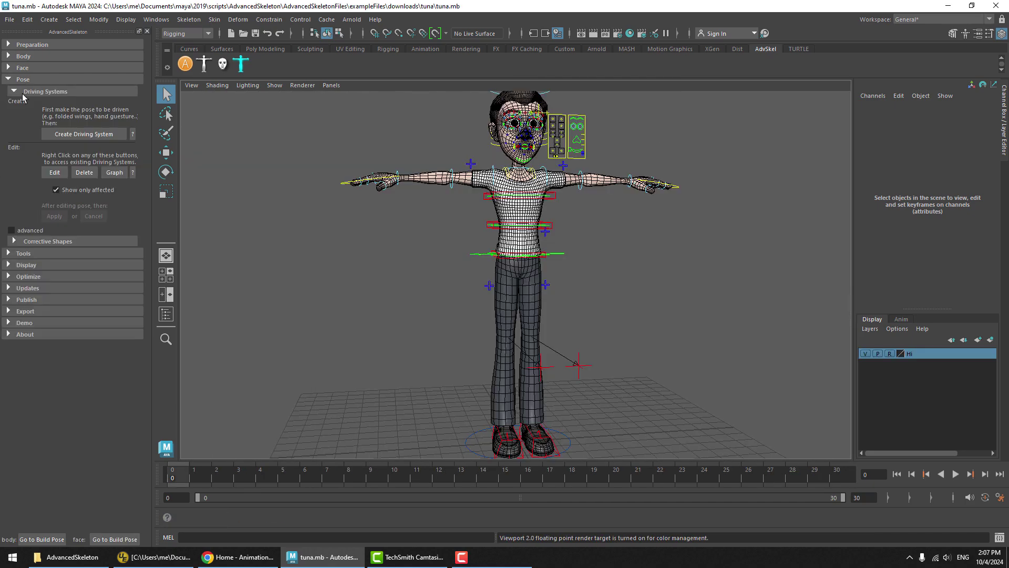
- Open the Fingers_R spread driver for editing and accept updating the old driving system to the new type
right_click(54, 172)
mouse_move(147, 190)
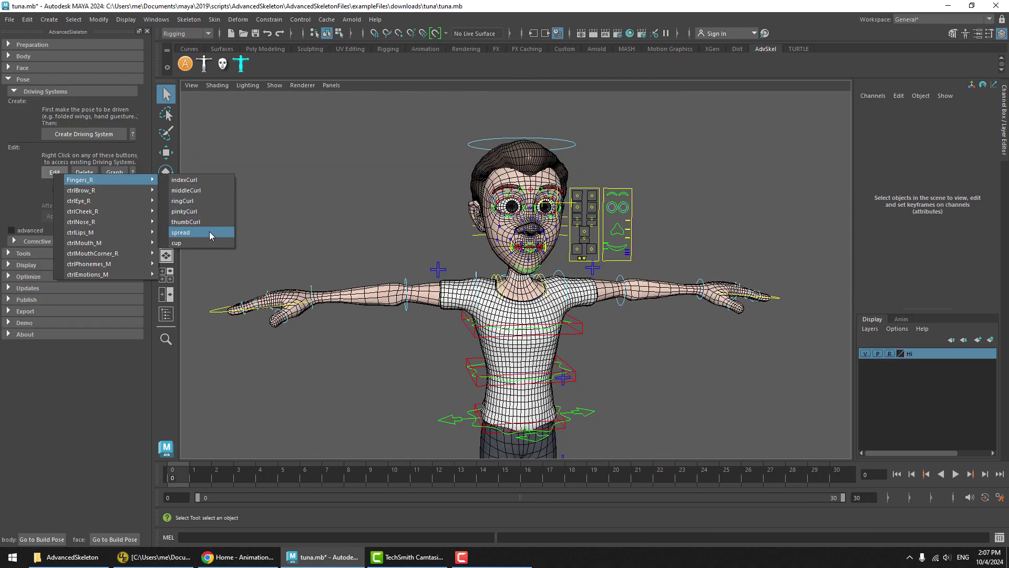
left_click(209, 231)
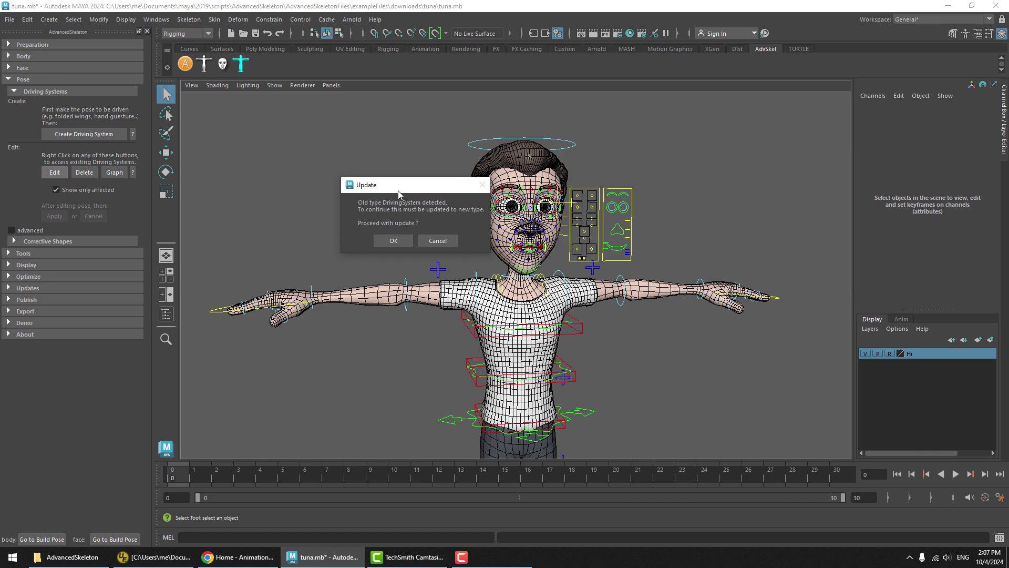
left_click(403, 240)
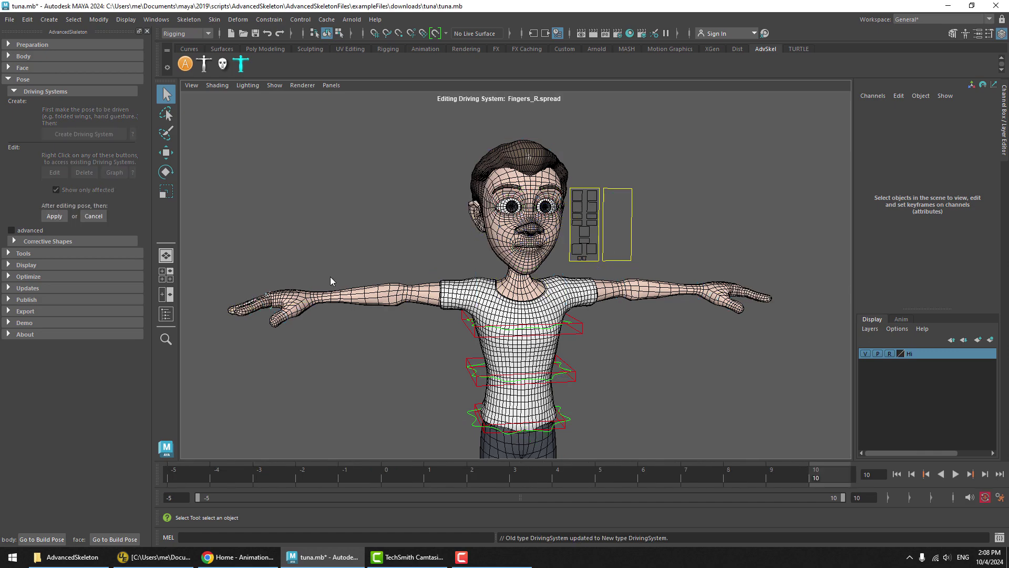
- Examine the right hand's finger spread across the frames of the driver's range, then cancel the edit
left_click_drag(502, 306, 568, 315, "alt")
scroll(572, 293, "up", 3)
middle_click_drag(570, 288, 595, 273, "alt")
right_click_drag(595, 272, 687, 271, "alt")
left_click_drag(494, 287, 570, 300, "alt")
left_click_drag(424, 480, 415, 415)
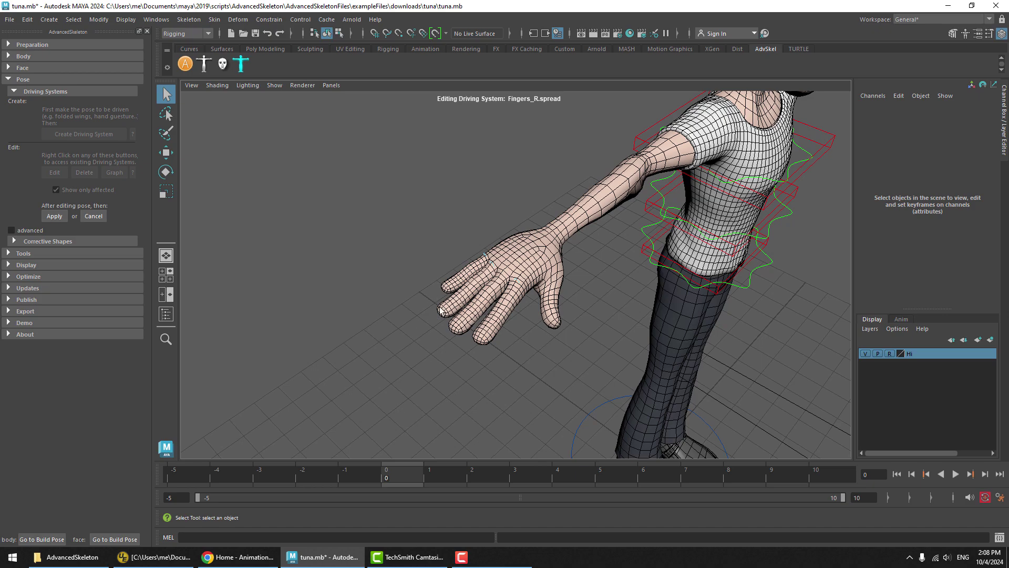
left_click_drag(525, 330, 514, 261, "alt")
right_click_drag(513, 261, 575, 294, "alt")
left_click_drag(425, 467, 782, 486)
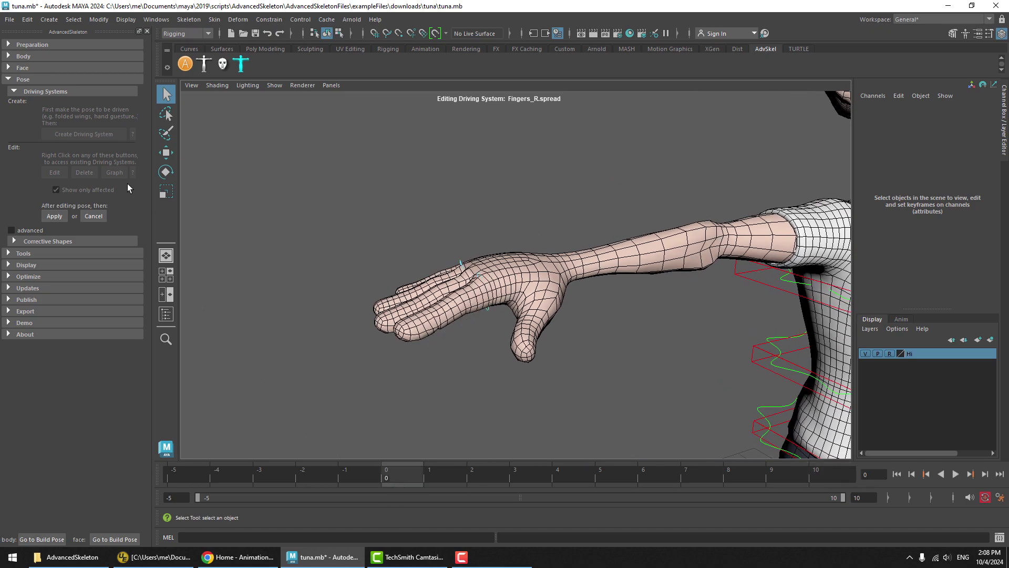
left_click(93, 216)
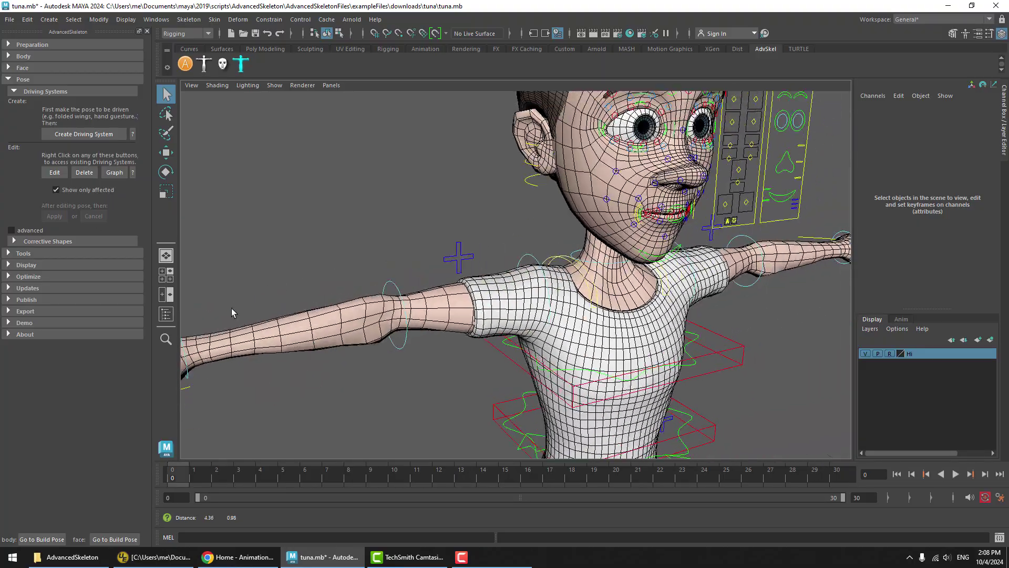
- Select the ctrlEmotions_M face control and raise its Happy attribute to 10
right_click_drag(473, 316, 347, 311, "alt")
left_click_drag(525, 315, 447, 310, "alt")
right_click_drag(447, 310, 578, 315, "alt")
middle_click_drag(578, 316, 452, 315, "alt")
left_click_drag(452, 315, 505, 315, "alt")
right_click_drag(531, 316, 663, 317, "alt")
middle_click_drag(664, 317, 619, 242, "alt")
left_click_drag(653, 268, 661, 270, "alt")
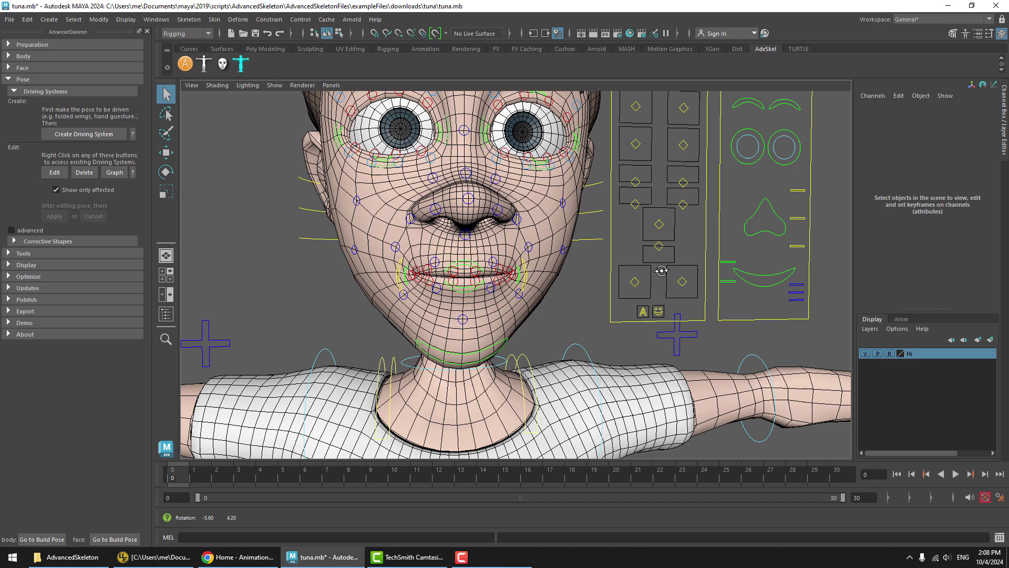
left_click(661, 312)
middle_click_drag(709, 189, 703, 269, "alt")
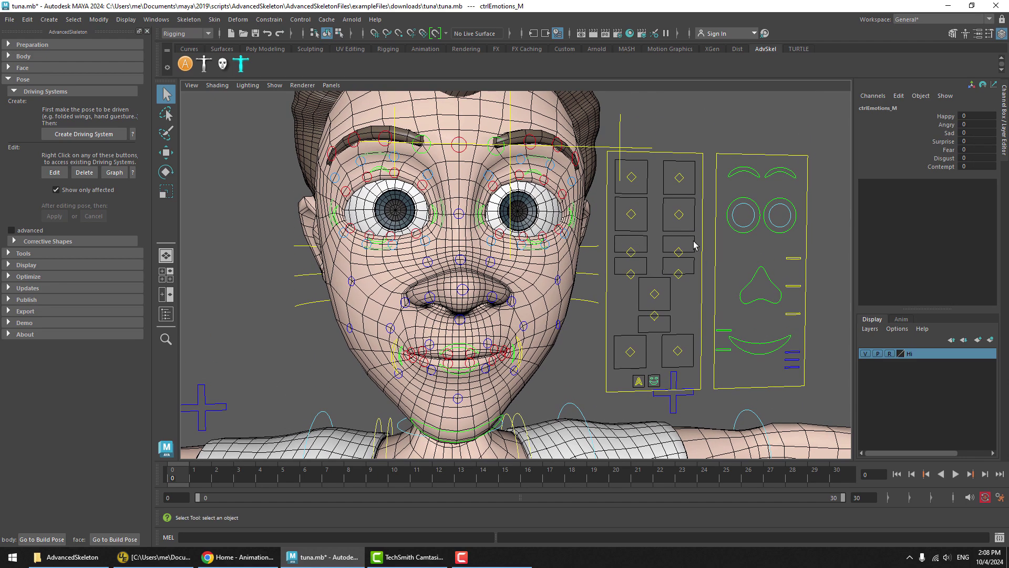
key("w")
left_click(941, 116)
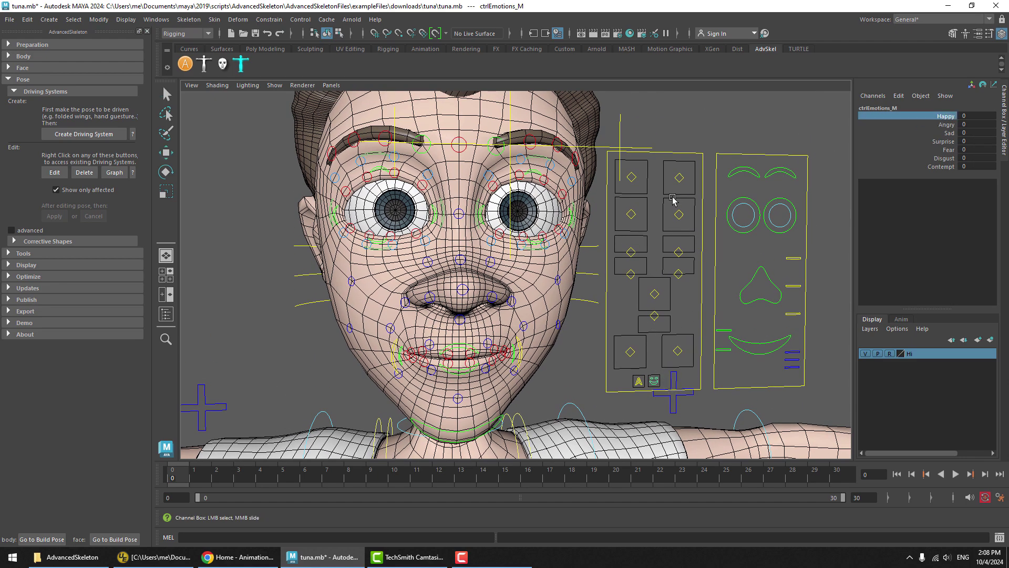
middle_click_drag(683, 145, 794, 128)
left_click_drag(650, 229, 617, 251, "alt")
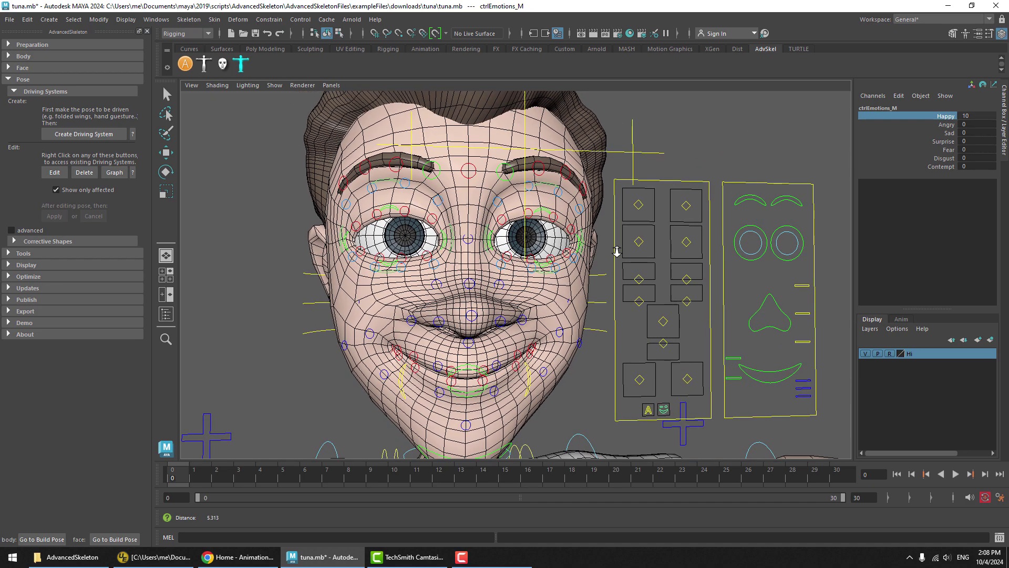
- Open the ctrlEmotions_M happy driver for editing and preview the expression across frames 0 to 10
right_click(54, 171)
mouse_move(91, 269)
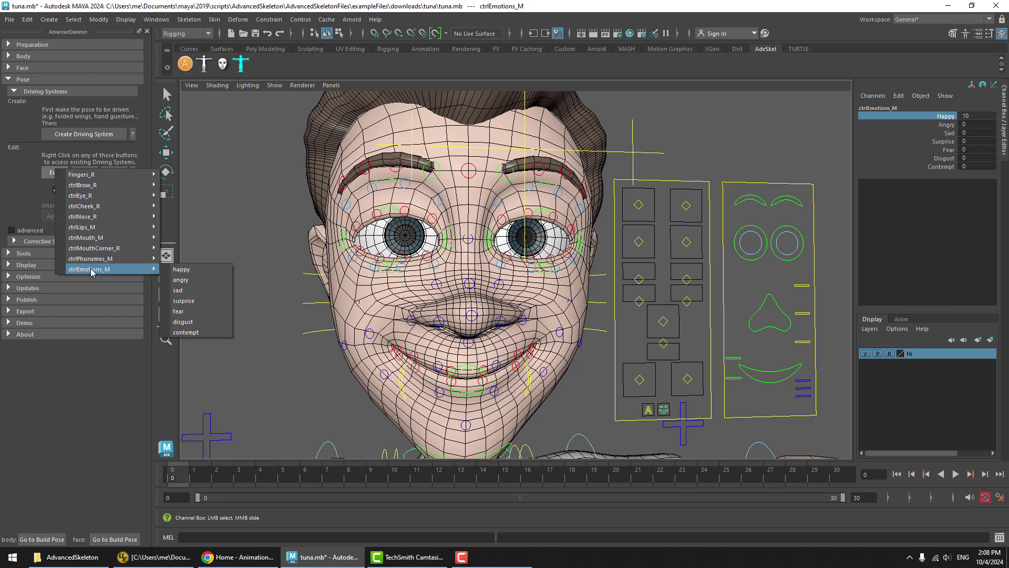
left_click(24, 177)
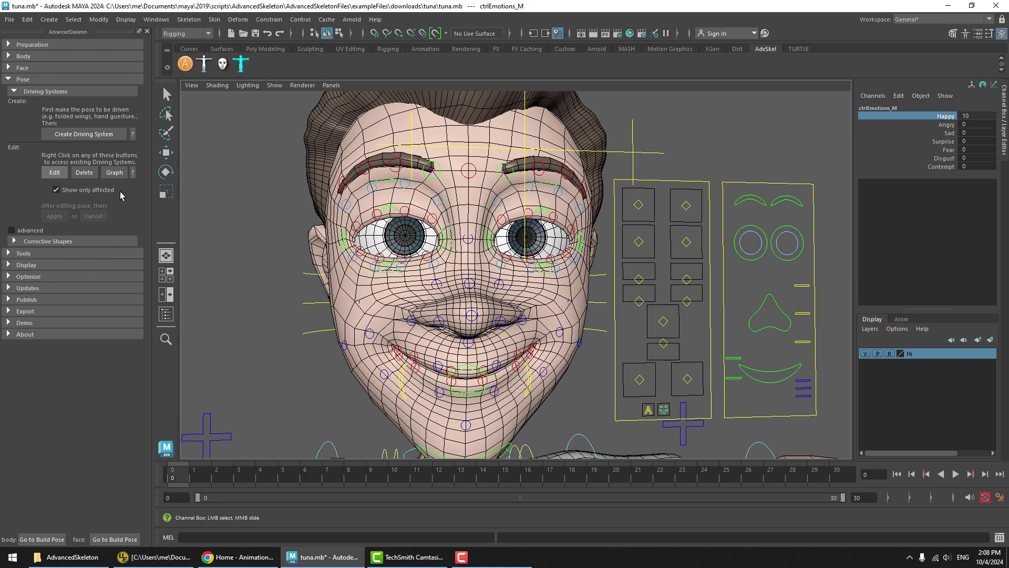
left_click(55, 172)
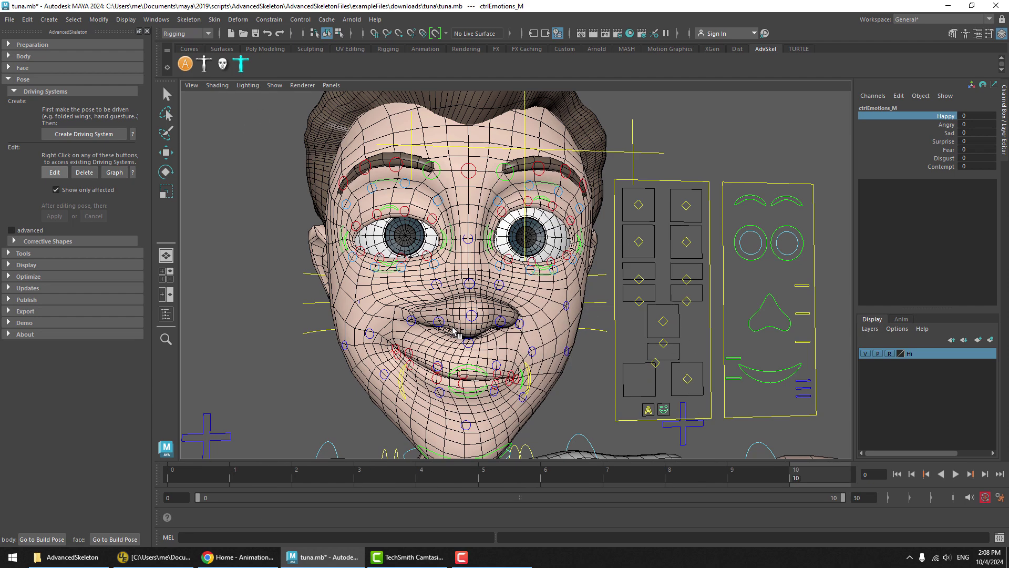
left_click_drag(392, 480, 699, 460)
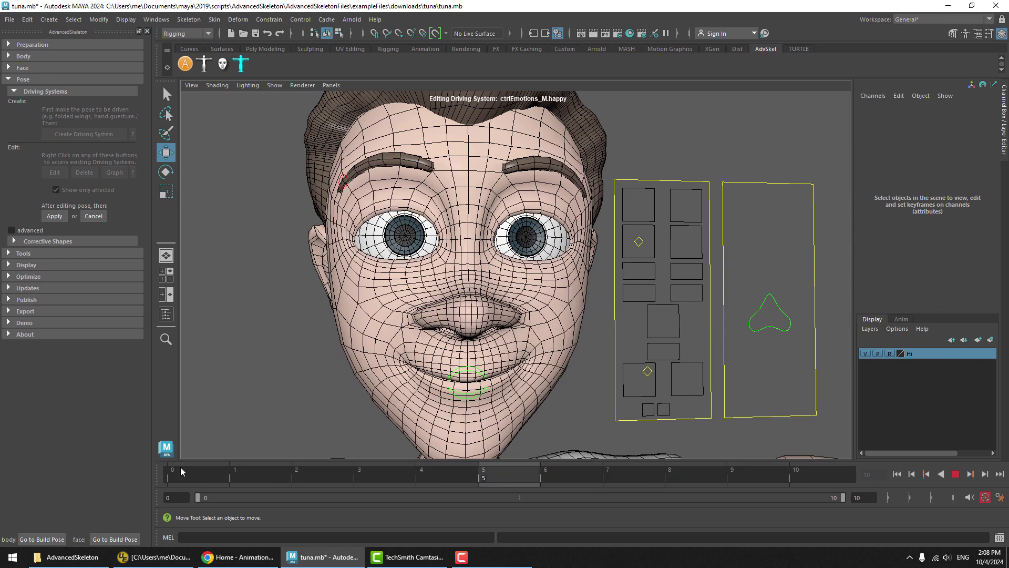
key("alt+v")
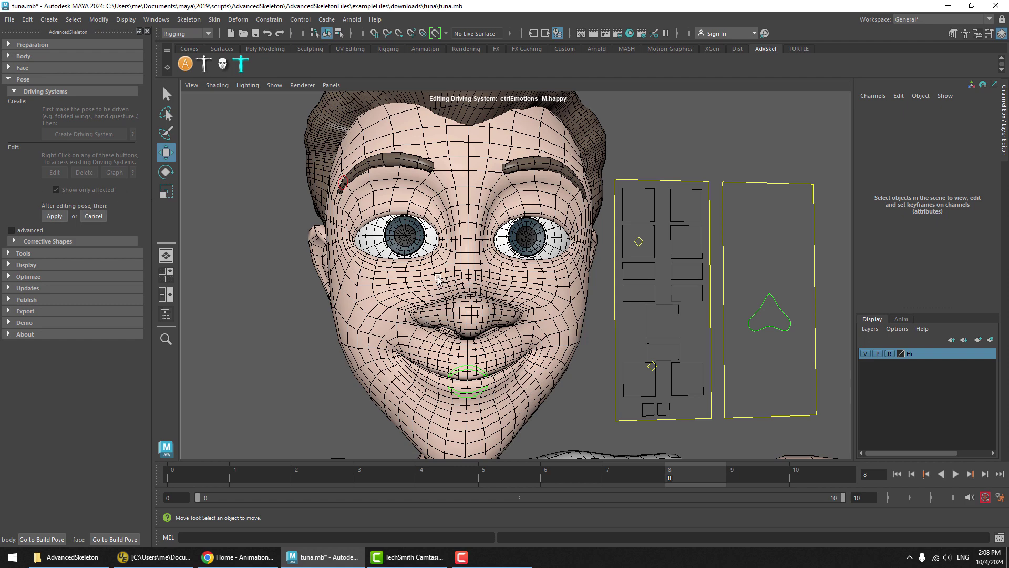
- Select the ctrlMouthCorner_R control and preview how it moves between the neutral and happy poses
left_click(462, 369)
left_click_drag(419, 476, 120, 496)
left_click(598, 395)
left_click(471, 377)
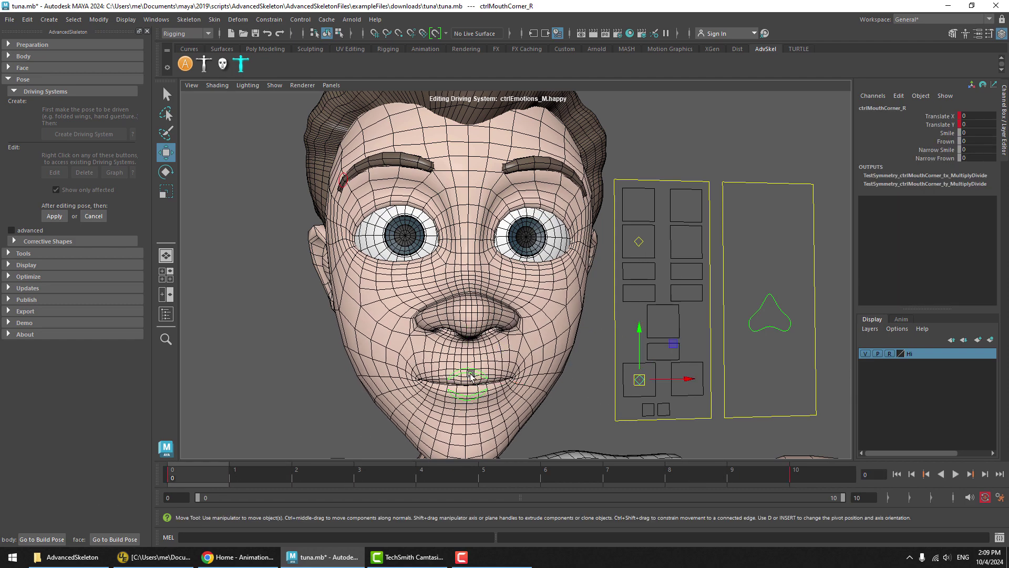
key("alt+v")
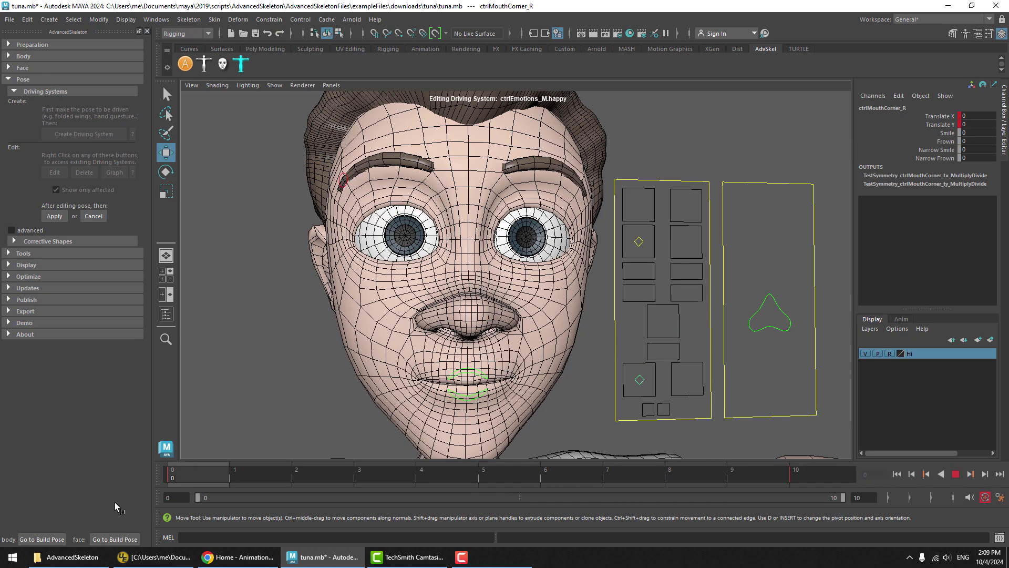
left_click(767, 479)
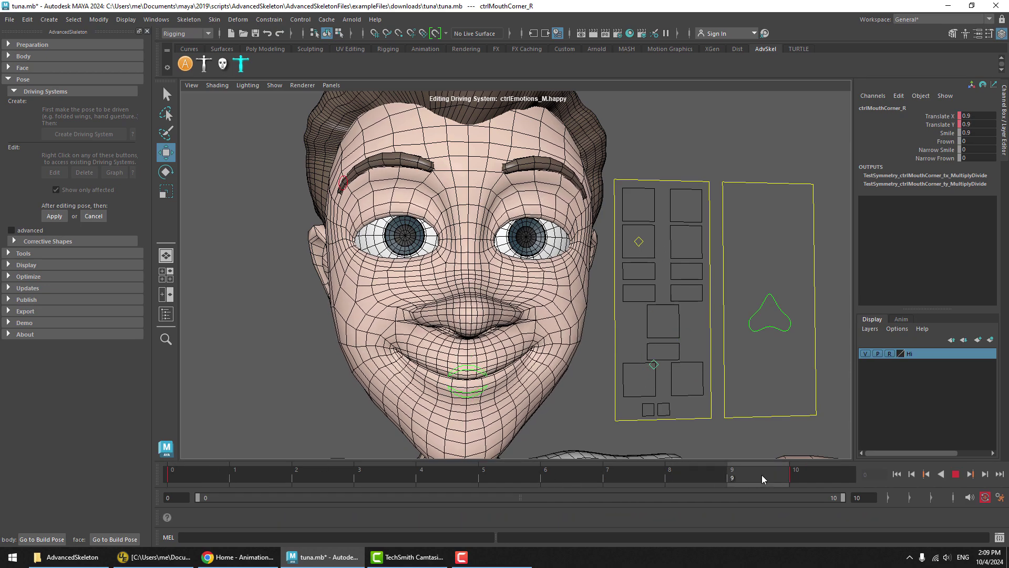
left_click_drag(767, 479, 177, 499)
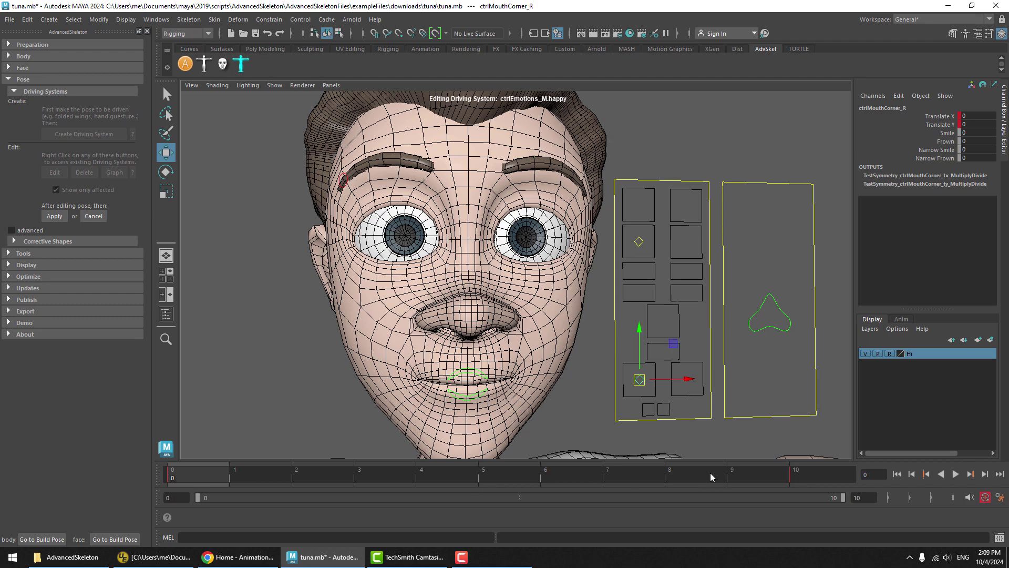
- Try moving the ctrlMouthCorner_R control diagonally towards its smile position at frame 0, undo the move and replay the expression
left_click_drag(639, 379, 658, 367)
key("ctrl+z")
key("alt+v")
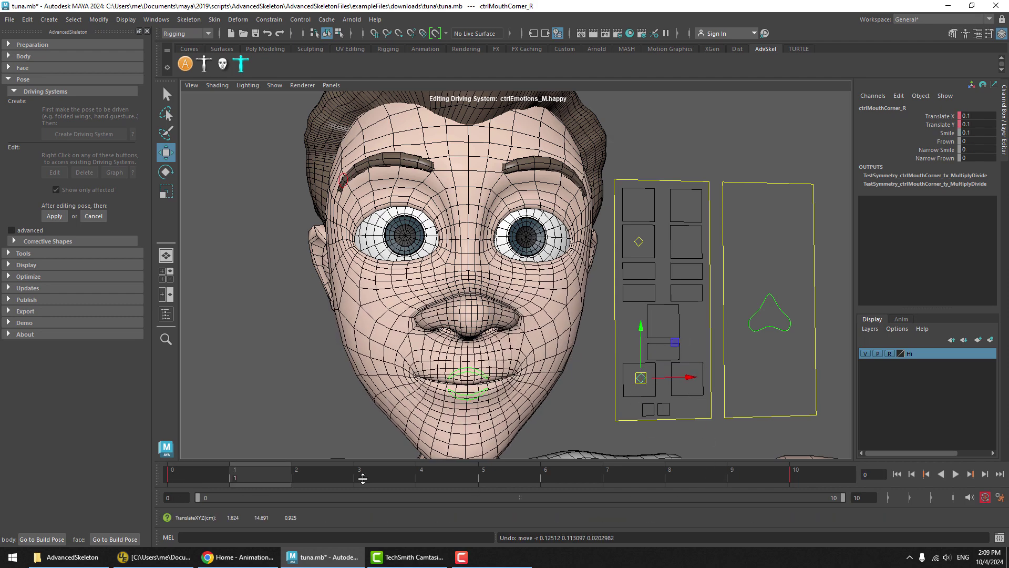
- Inspect ctrlEye_R's Blink attribute and the lower lip control in the happy pose, then cancel the edit
left_click(639, 241)
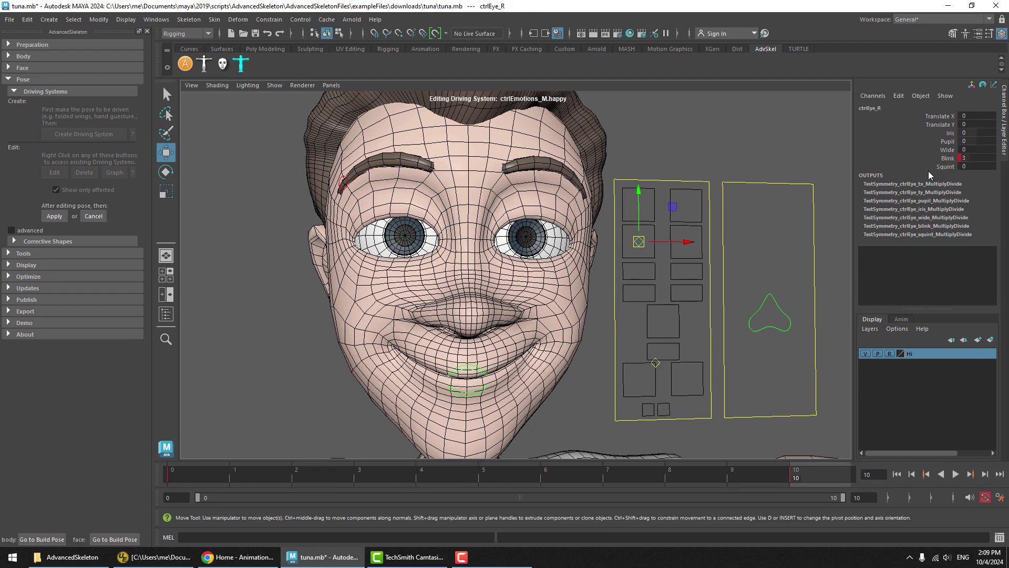
left_click(943, 158)
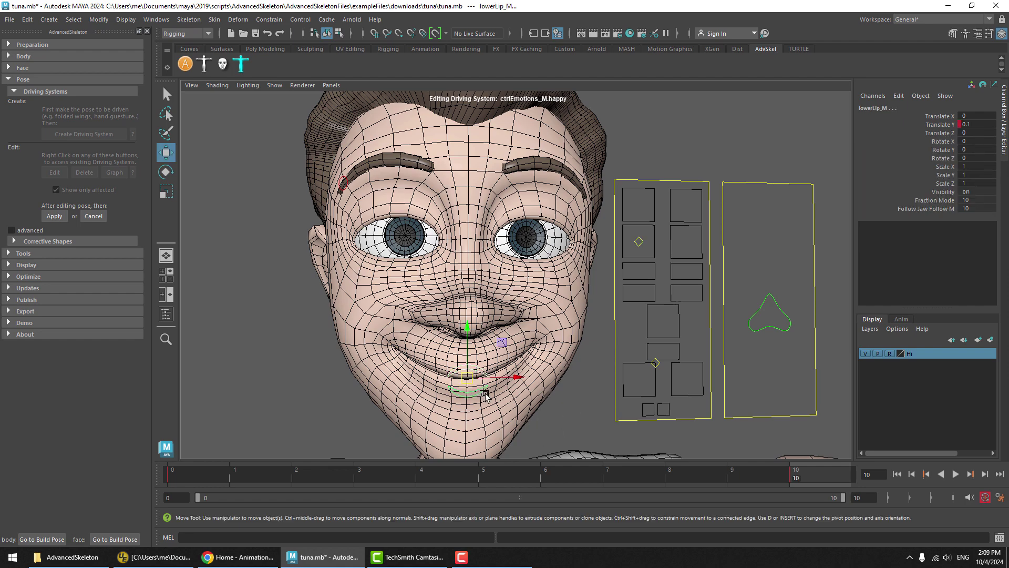
left_click(492, 380)
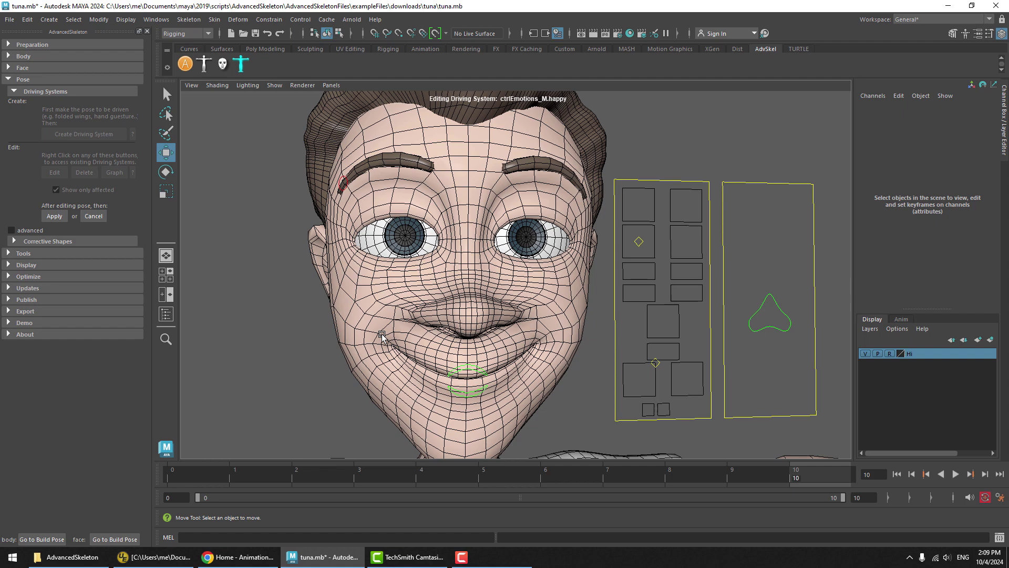
left_click(99, 217)
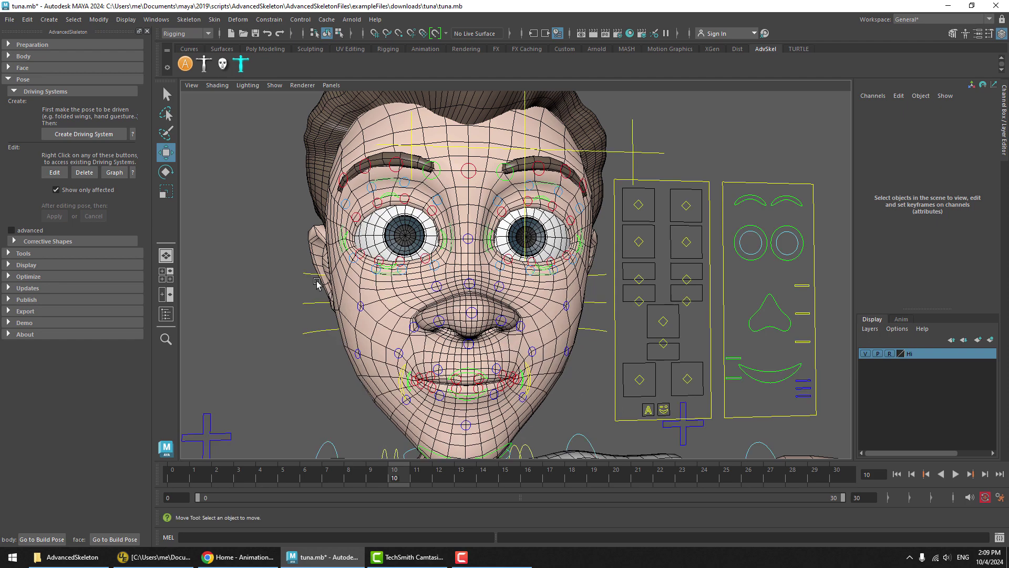
- Open the ctrlEmotions_M happy driver for editing with Show only affected turned off
right_click(54, 172)
mouse_move(91, 275)
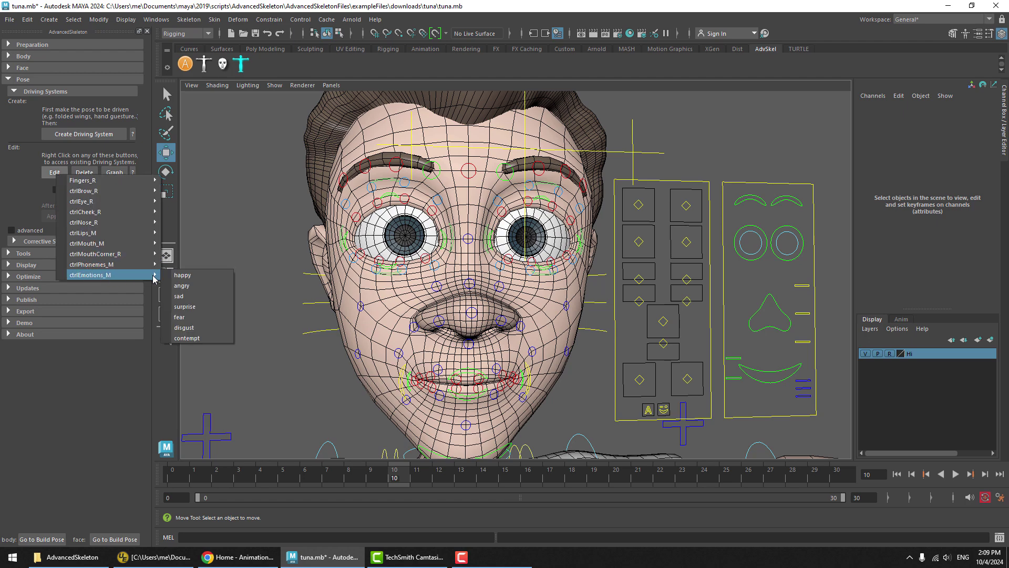
left_click(184, 277)
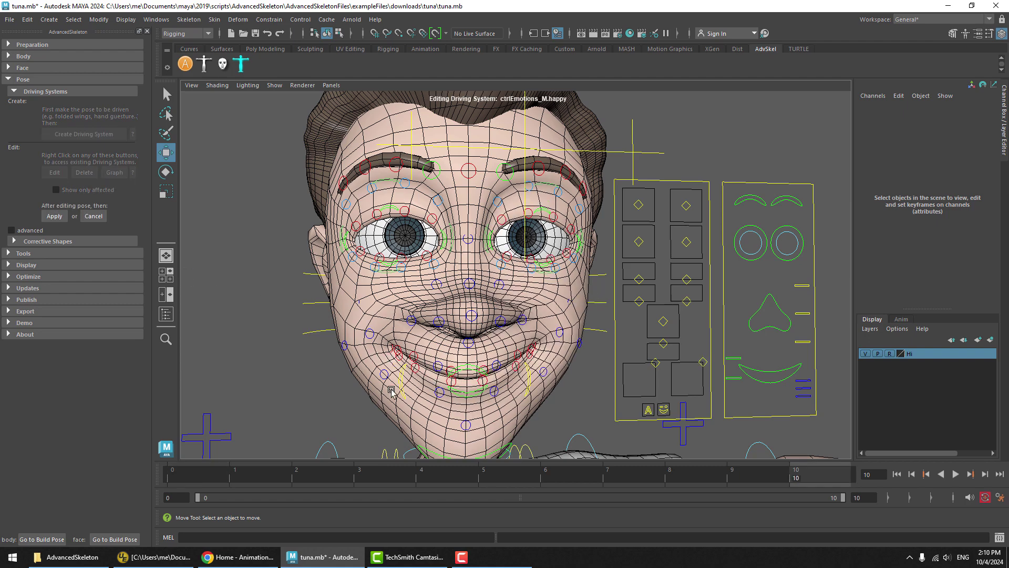
- Move the Cheek_R control outward to about 0.645, 0.101, 0.616 and scale it uniformly to about 2.34 in the happy pose
left_click(345, 346)
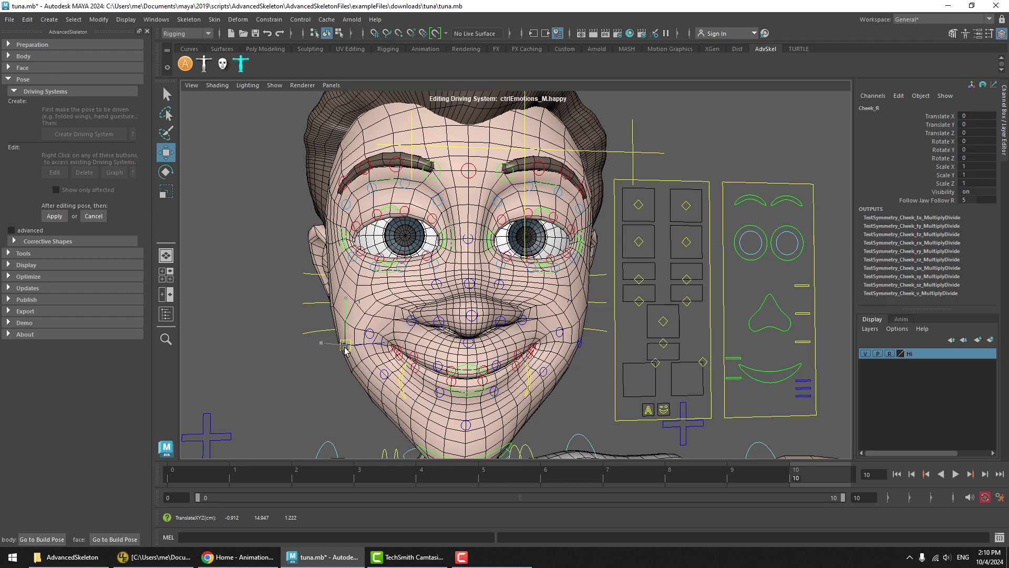
mouse_move(345, 346)
left_mouse_down()
mouse_move(329, 346)
mouse_move(318, 377)
mouse_move(304, 328)
mouse_move(336, 332)
left_mouse_up()
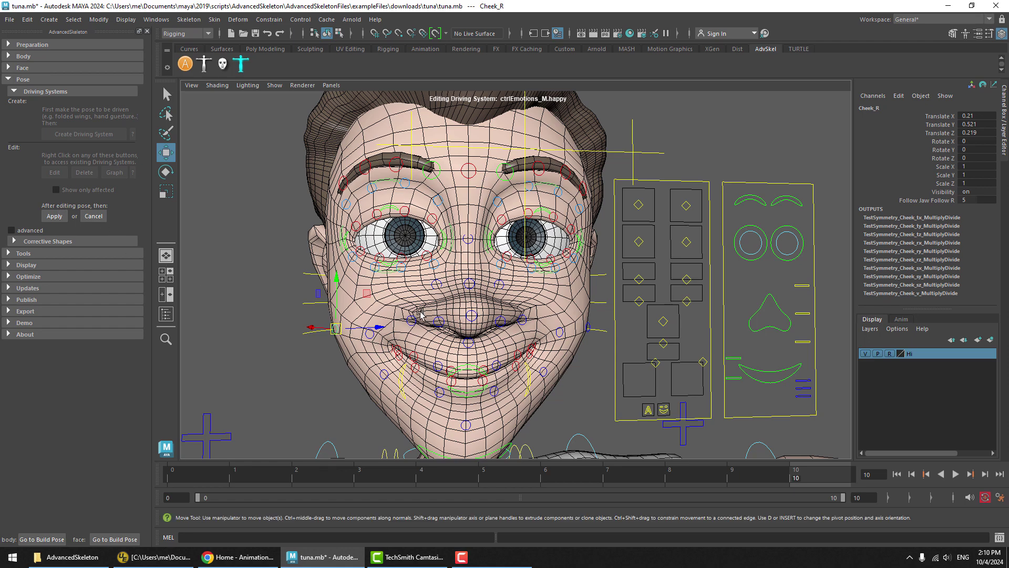
mouse_move(335, 332)
left_mouse_down()
mouse_move(298, 327)
mouse_move(348, 341)
left_mouse_up()
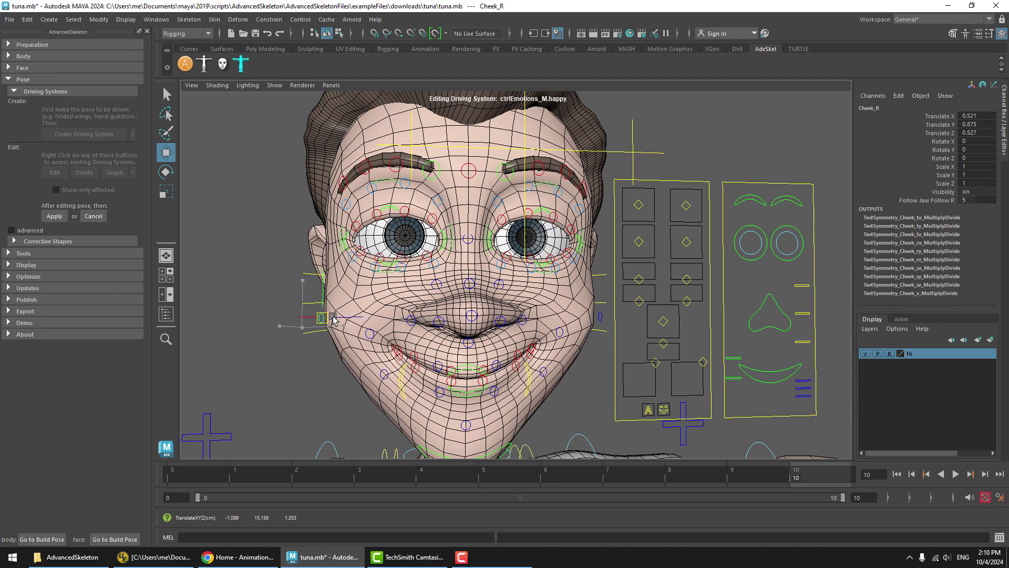
left_click_drag(342, 319, 317, 342)
key("r")
key("w")
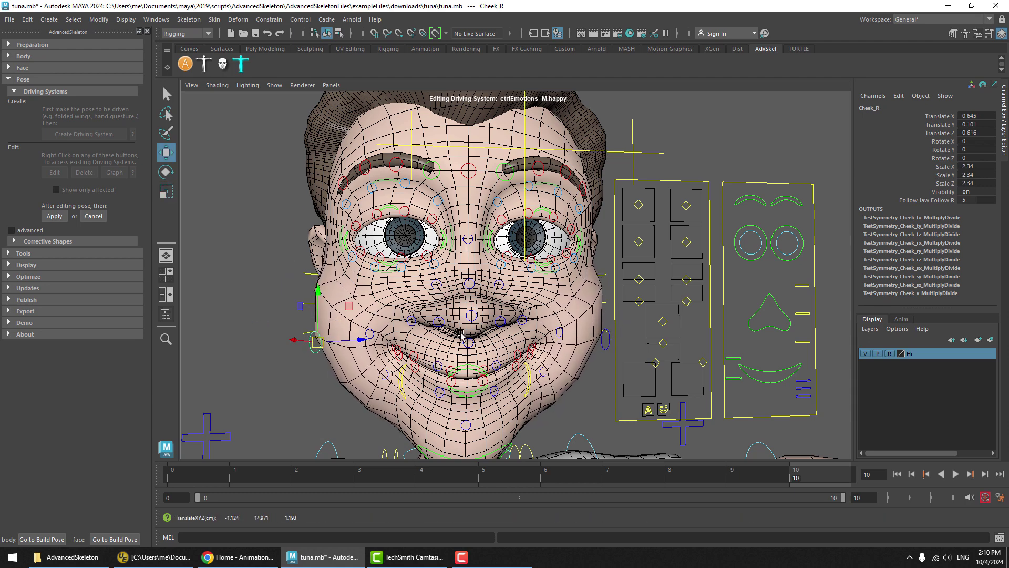
- Apply the happy pose edit and accept adding the Cheek_R and Cheek_L translate and scale attributes to the driving system
middle_click_drag(463, 318, 465, 304, "alt")
right_click_drag(465, 304, 385, 331, "alt")
left_click_drag(385, 330, 393, 308, "alt")
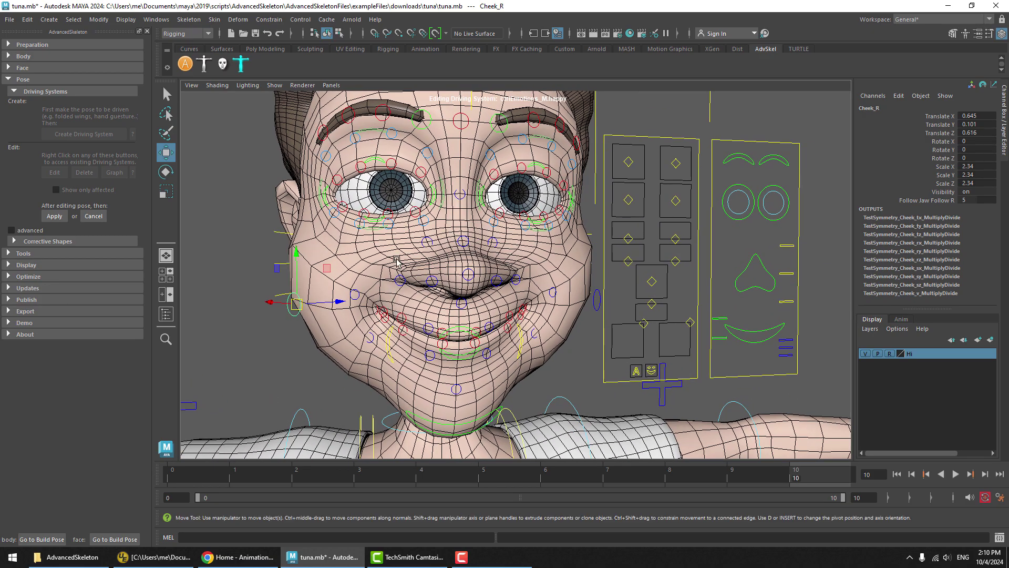
left_click(55, 216)
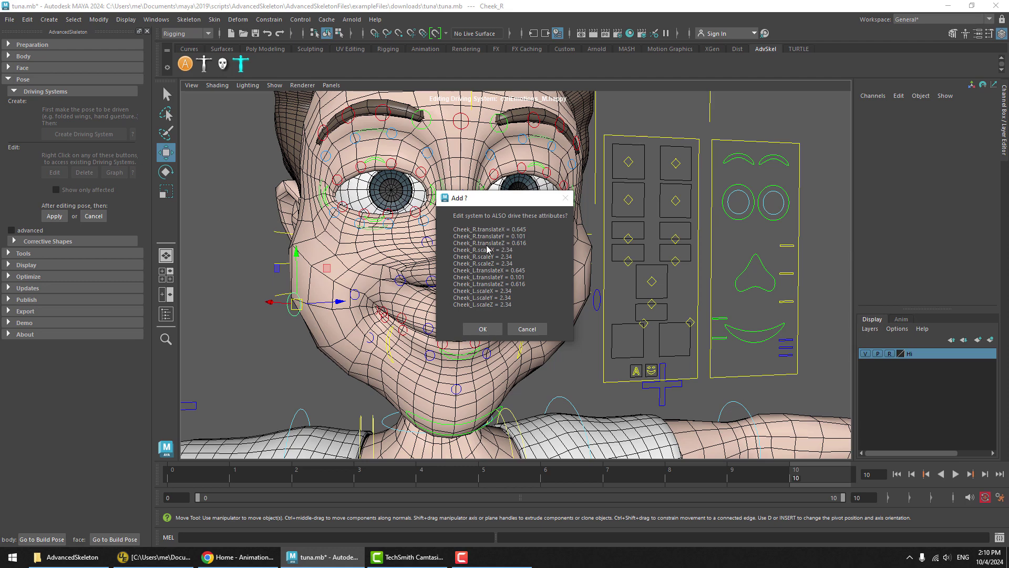
left_click(484, 331)
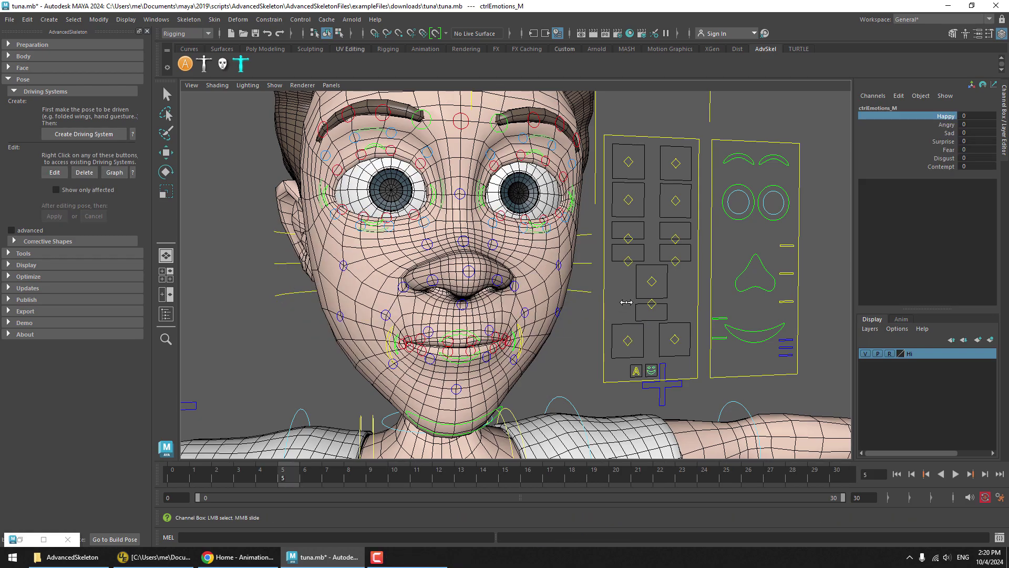
- Test the Happy attribute on ctrlEmotions_M and reopen its happy driver for editing with only the affected controls shown
middle_click_drag(657, 285, 570, 248)
right_click(59, 173)
mouse_move(82, 262)
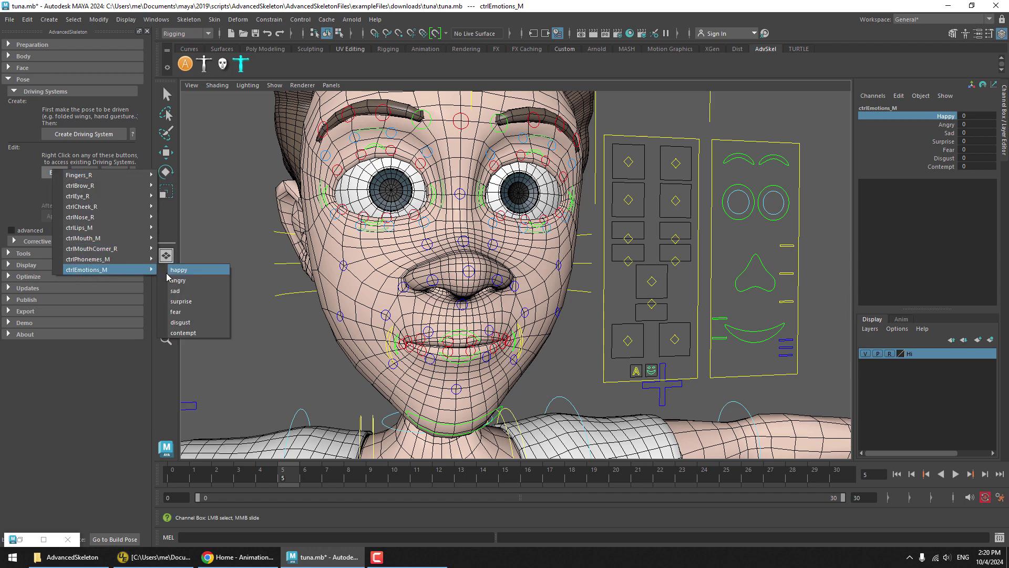
left_click(166, 274)
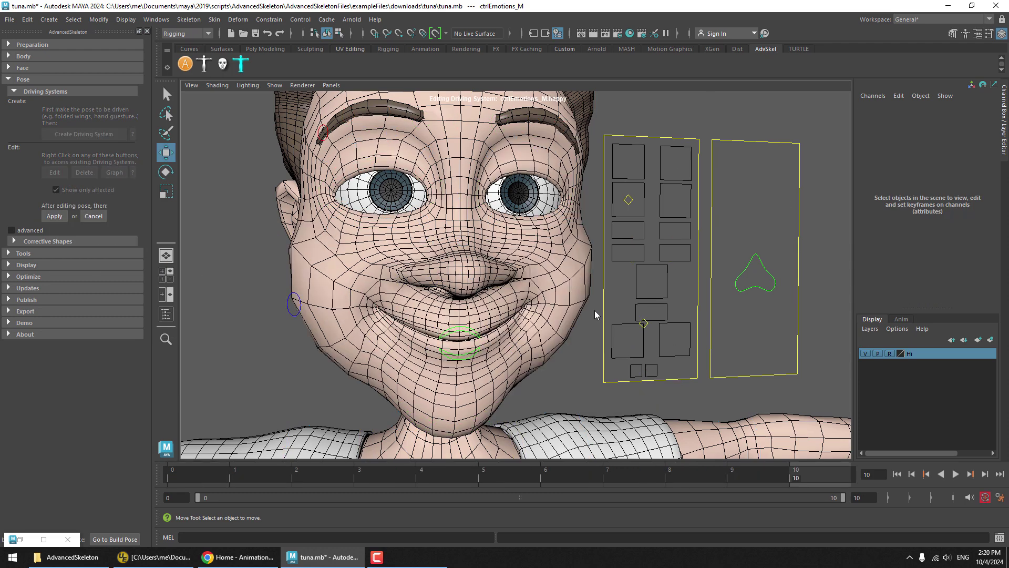
- Inspect the Cheek_R control in the happy pose, preview the expression over frames 0 to 10 and cancel the edit
left_click(291, 314)
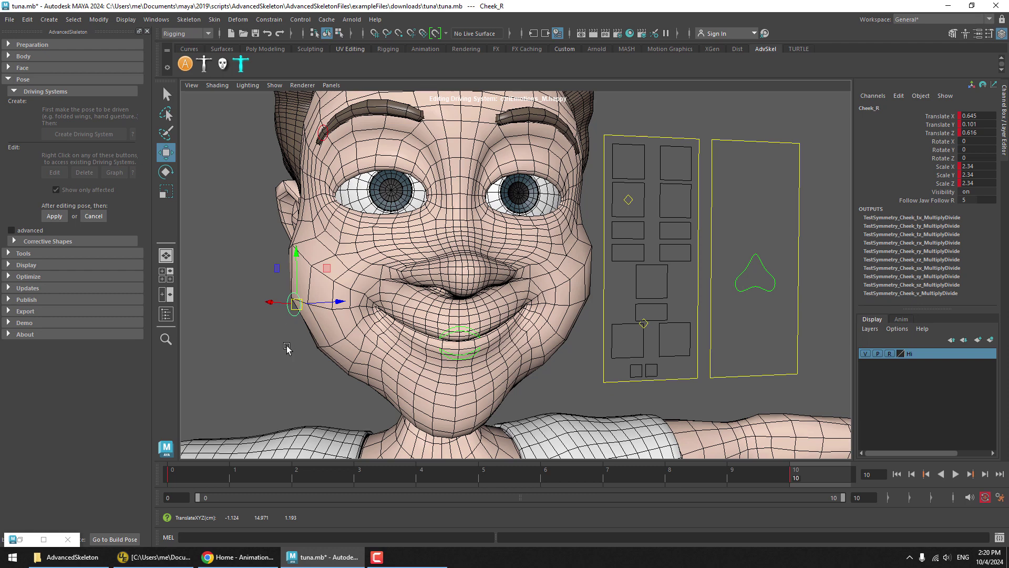
left_click(283, 393)
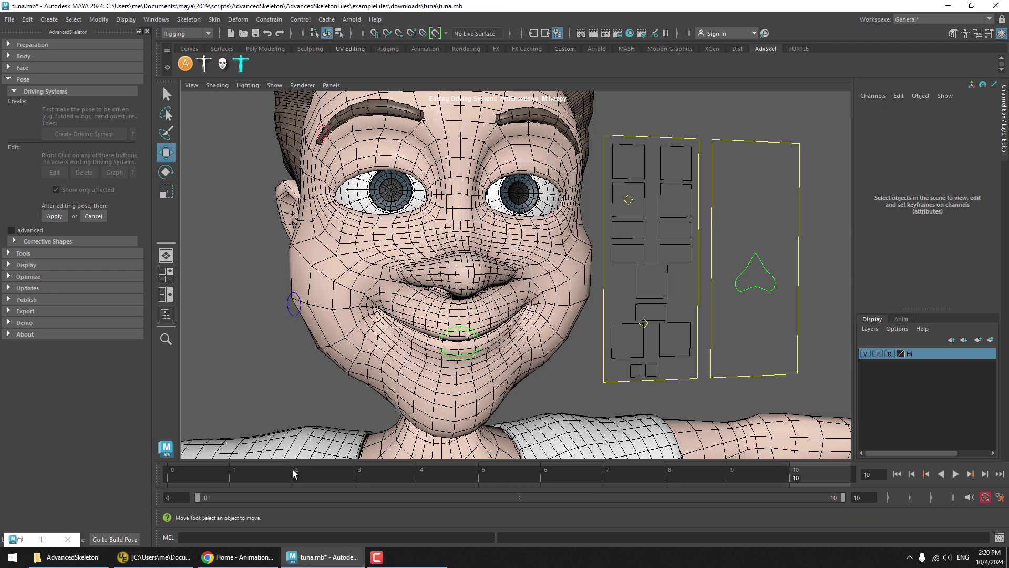
left_click_drag(300, 468, 158, 476)
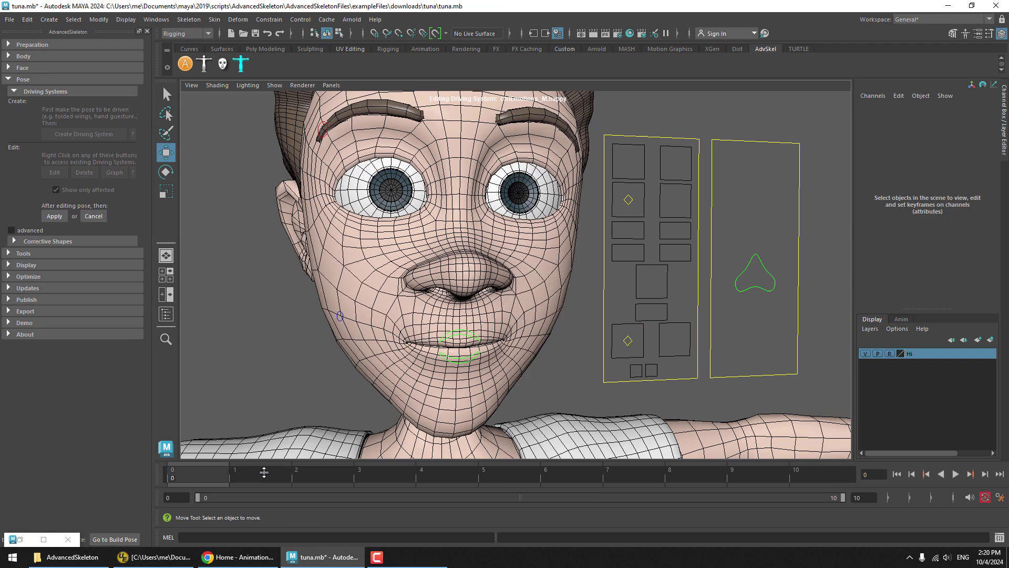
key("alt+v")
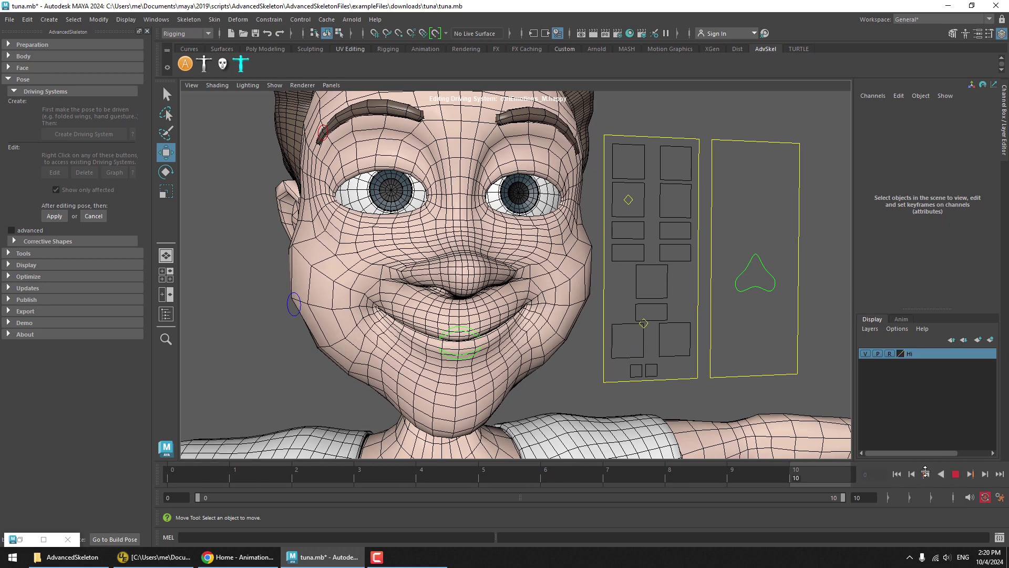
key("alt+v")
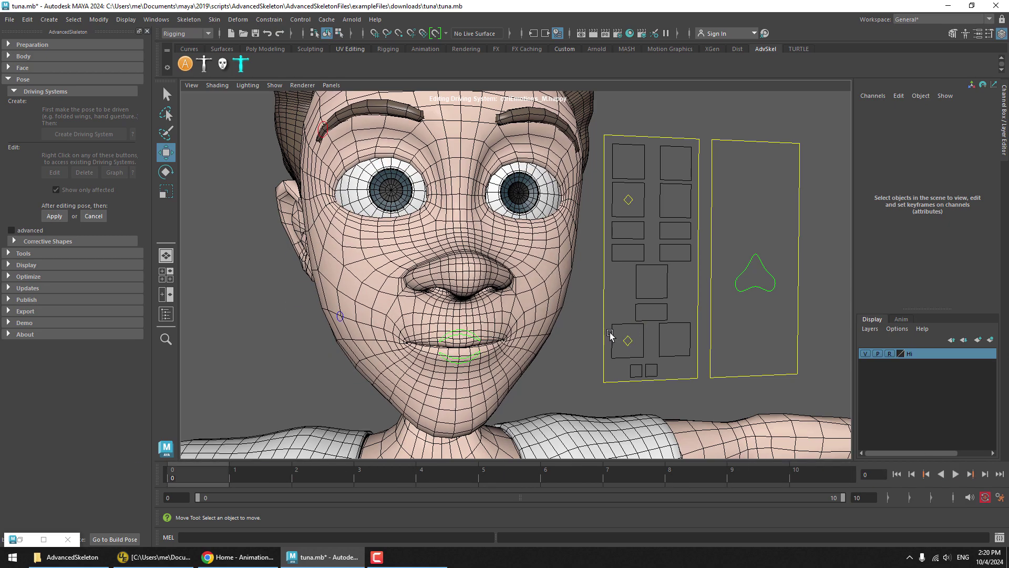
left_click(93, 219)
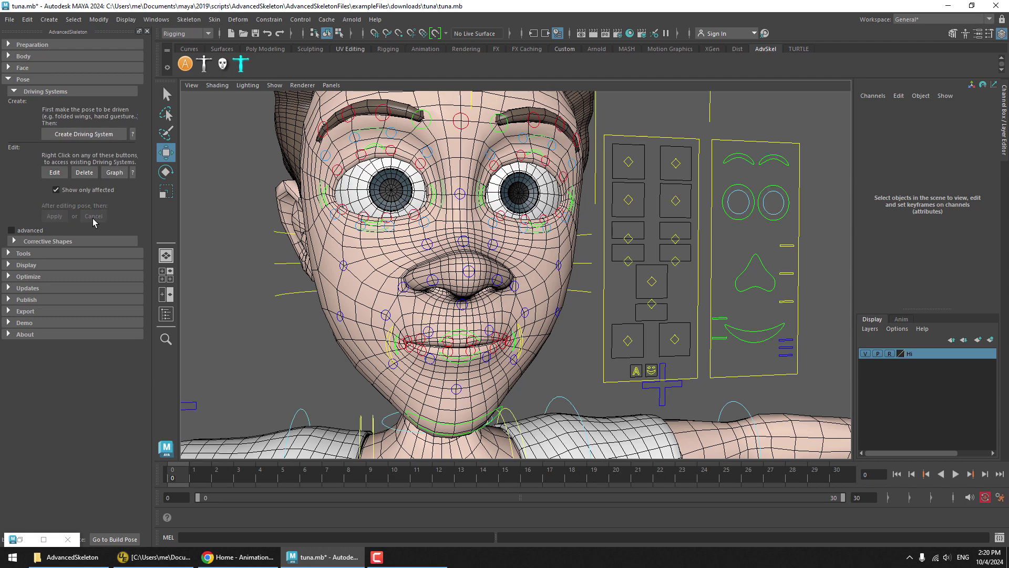